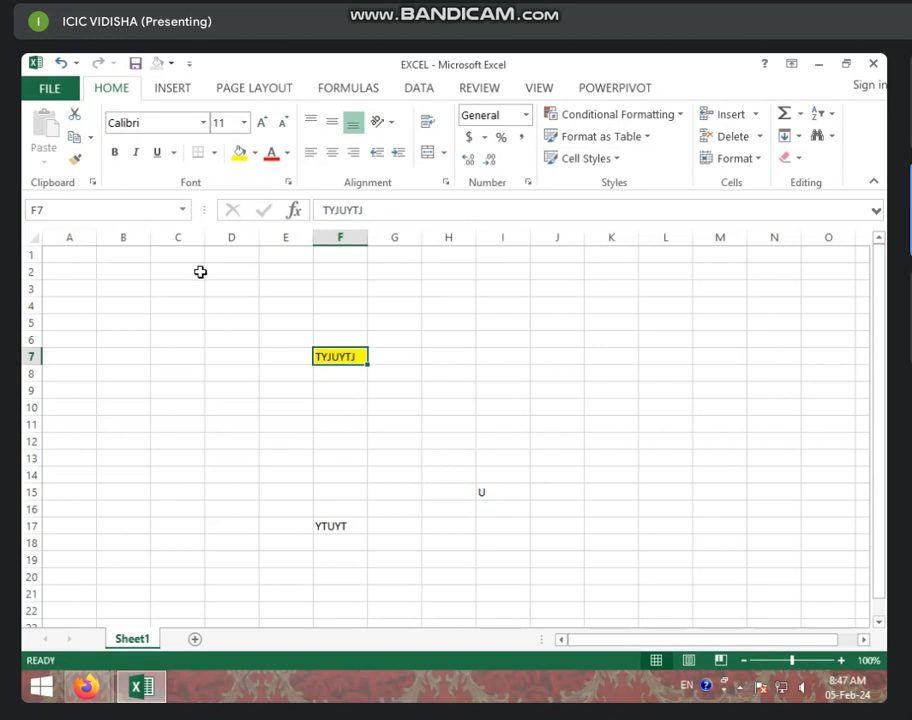
Select all of row 6, then all of column B.
left_click(30, 339)
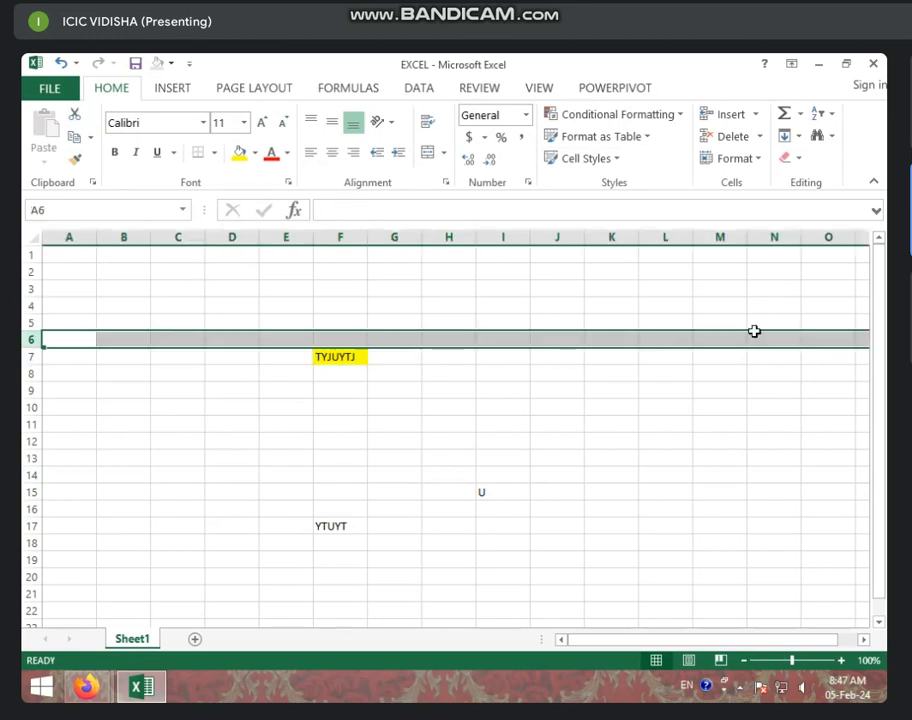
left_click(142, 232)
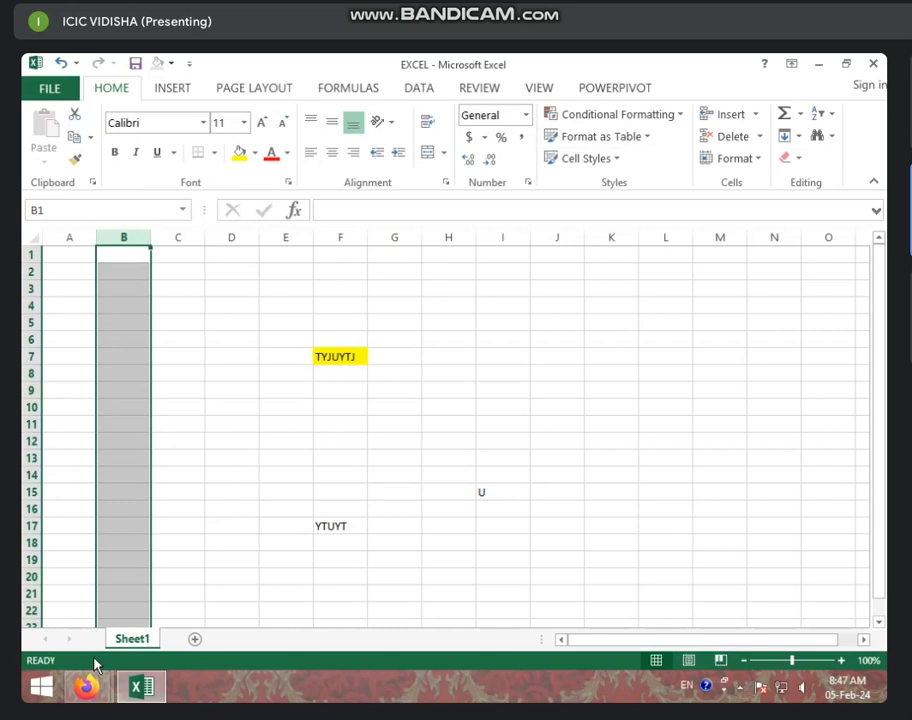
Select row 1 and jump down to the sheet's last row, 1048576.
left_click(209, 512)
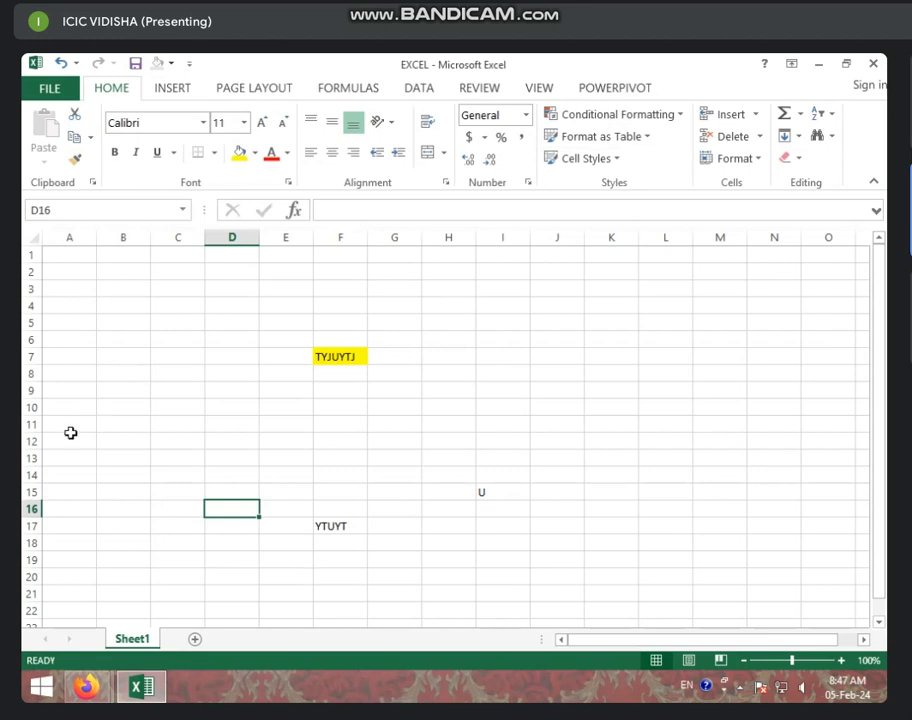
left_click(27, 255)
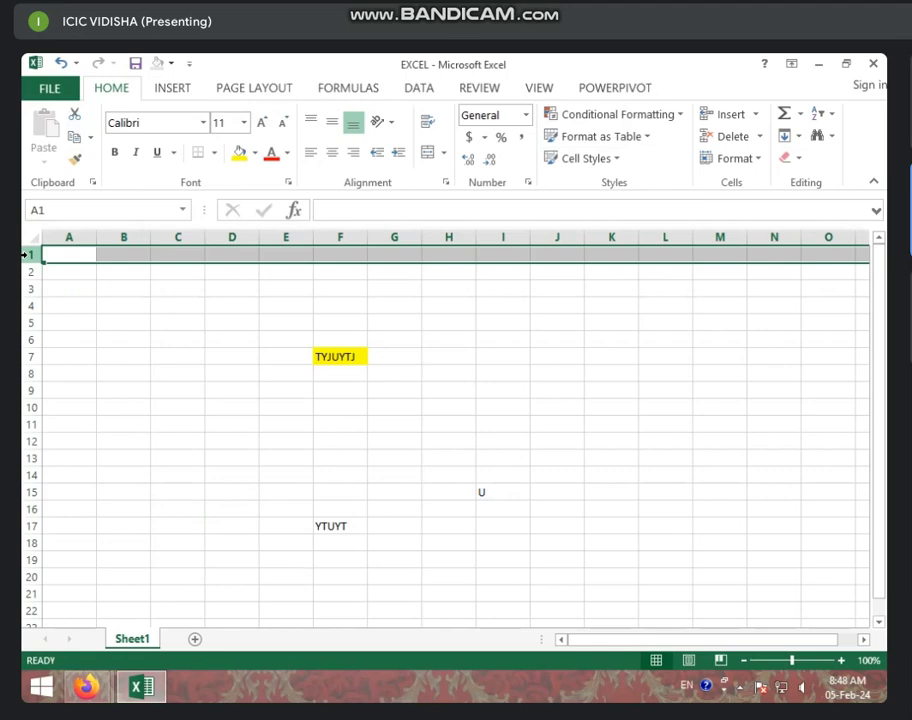
key("ctrl+Down")
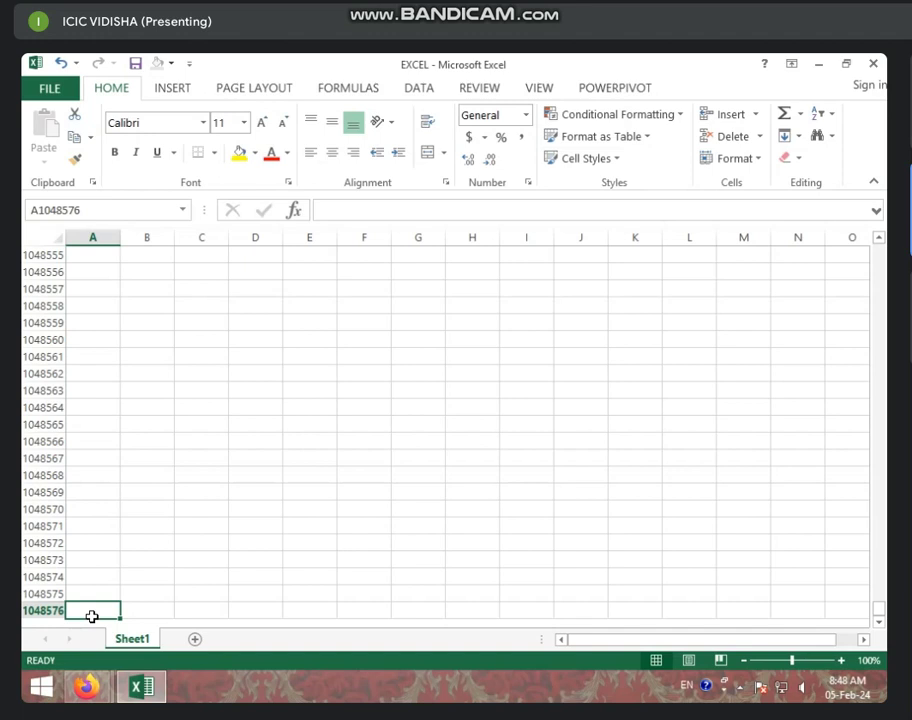
Select column A, jump to the last column XFD, and return up to XFD1.
left_click(85, 238)
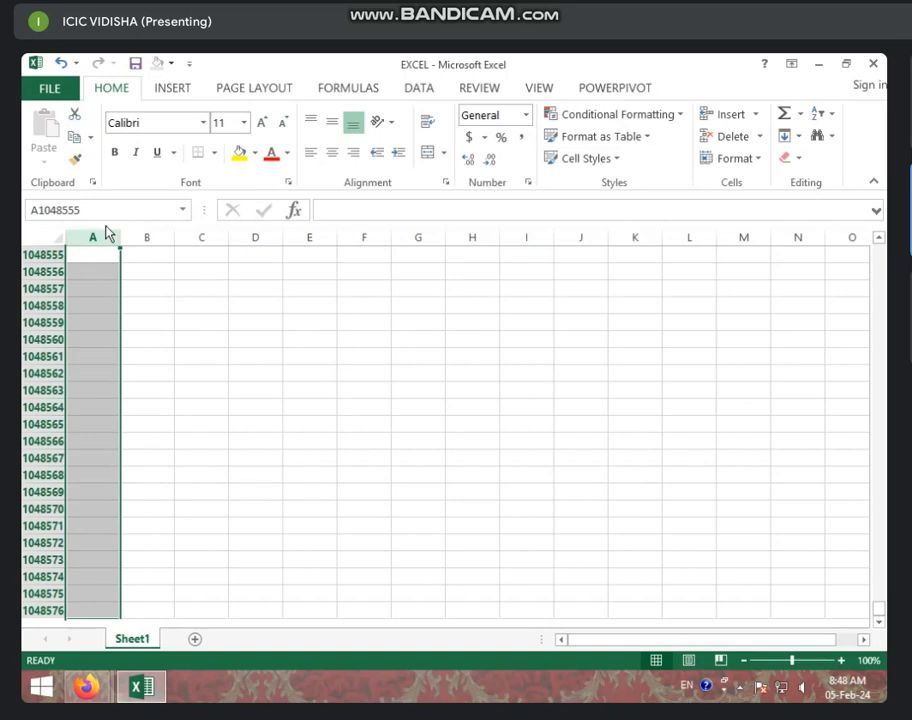
key("ctrl+Right")
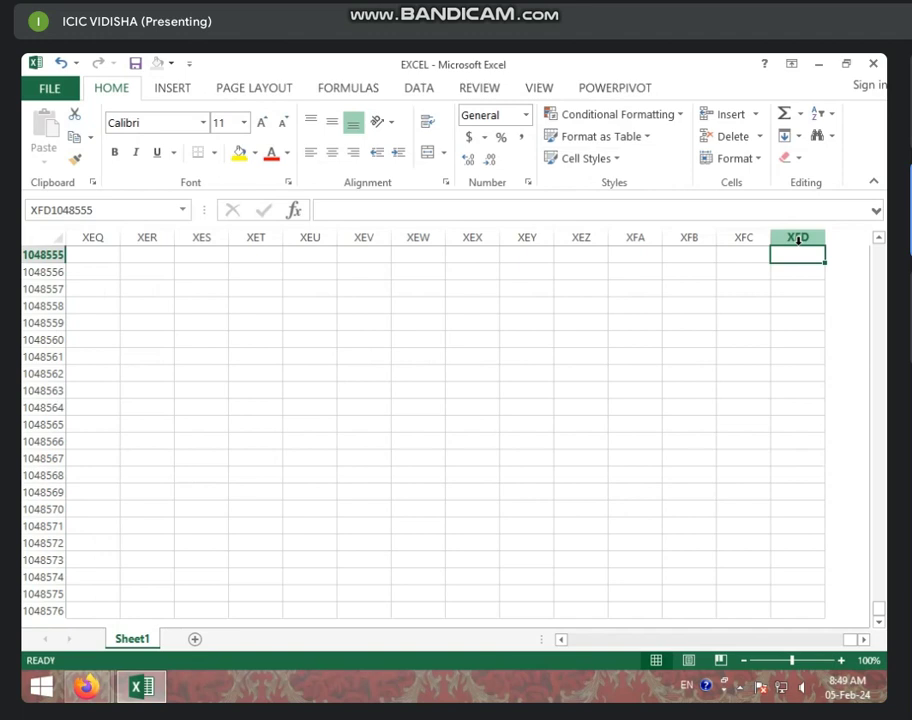
key("ctrl+Up")
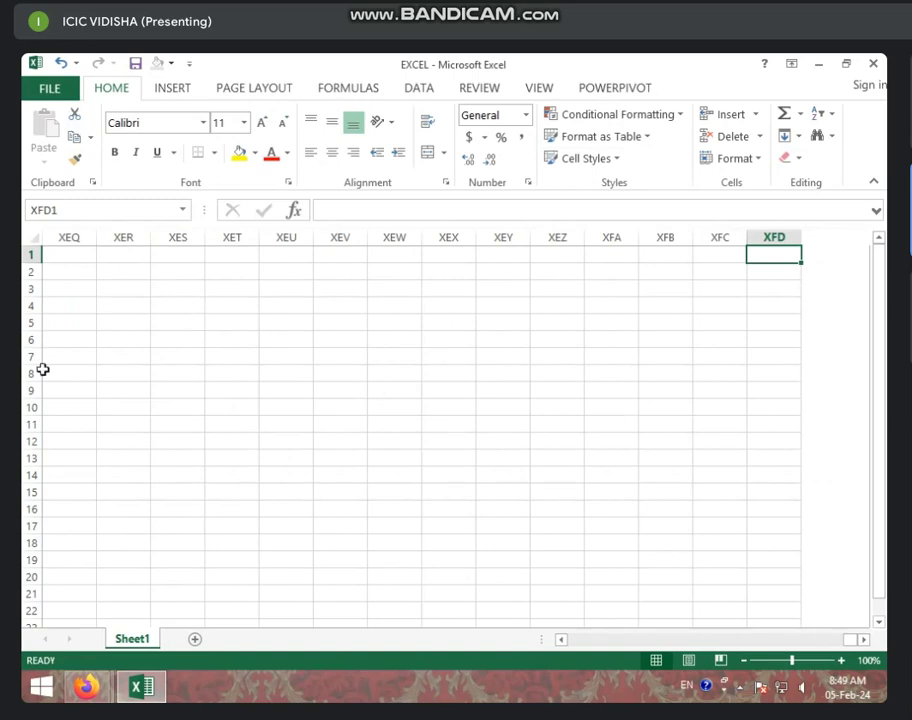
Enter 1 in XEQ1 and 2 in XEQ2, then select both cells.
left_click(93, 254)
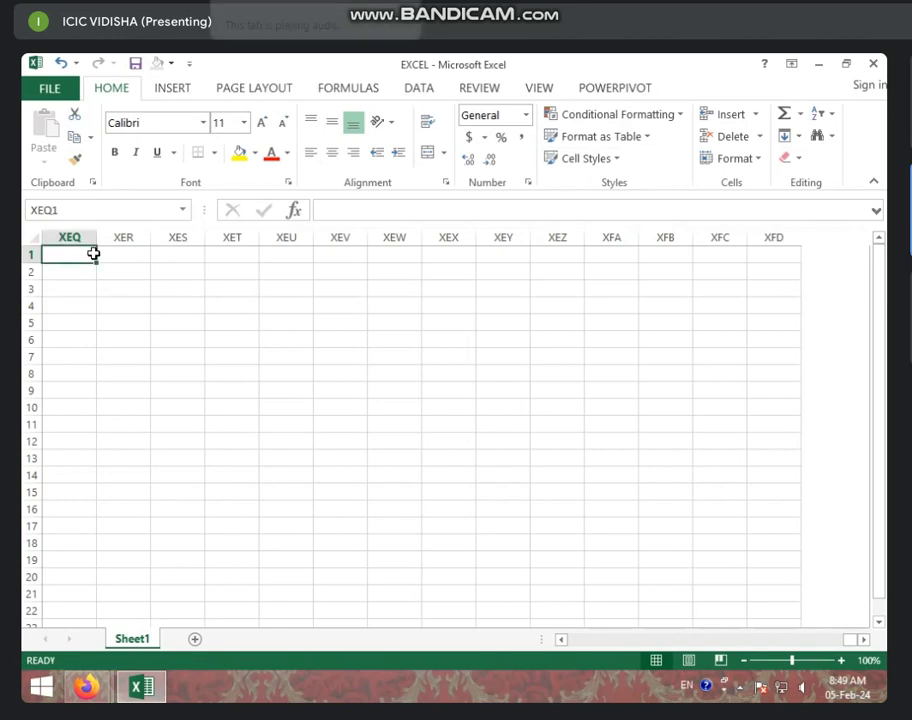
type("1")
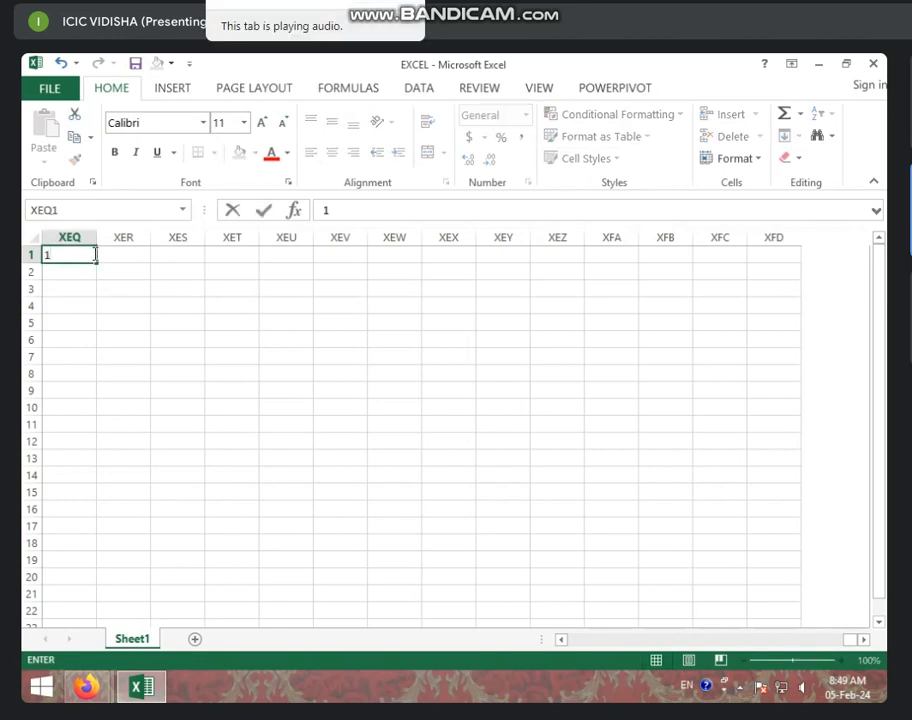
key("Return")
type("2")
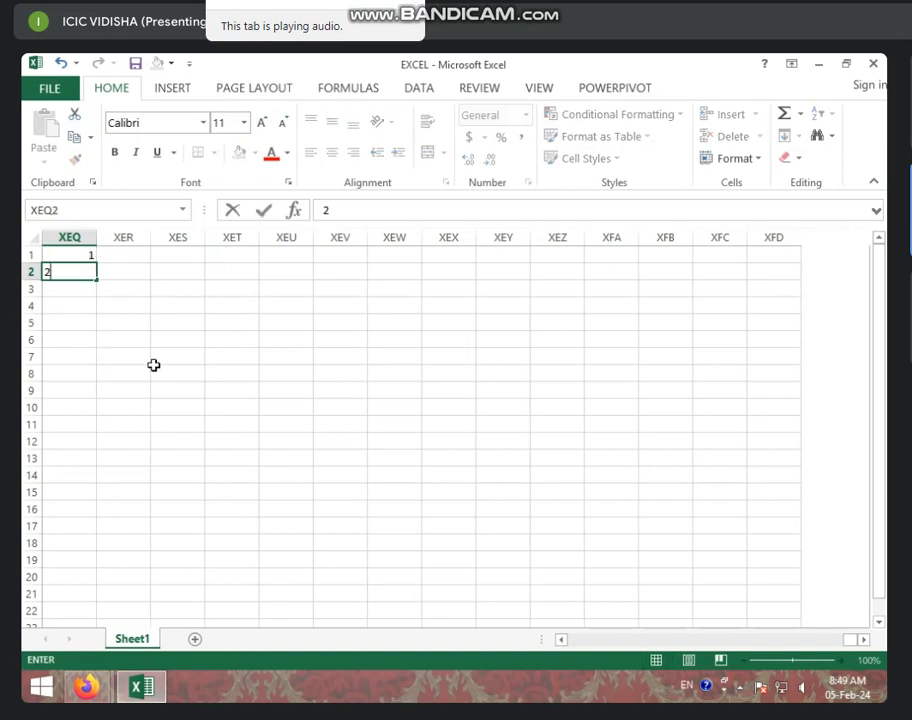
left_click(142, 383)
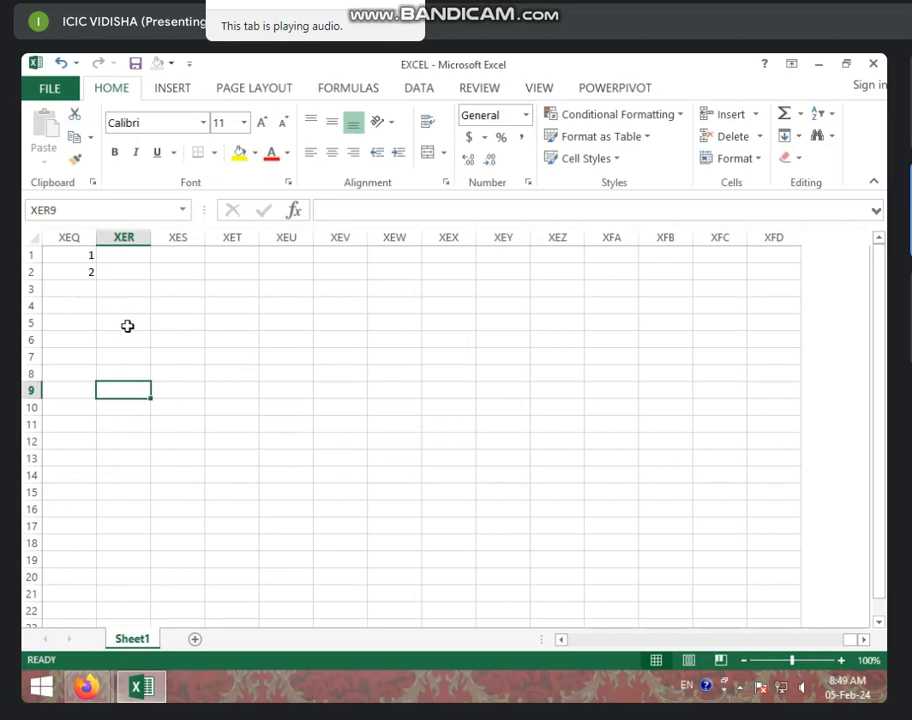
left_click(85, 252)
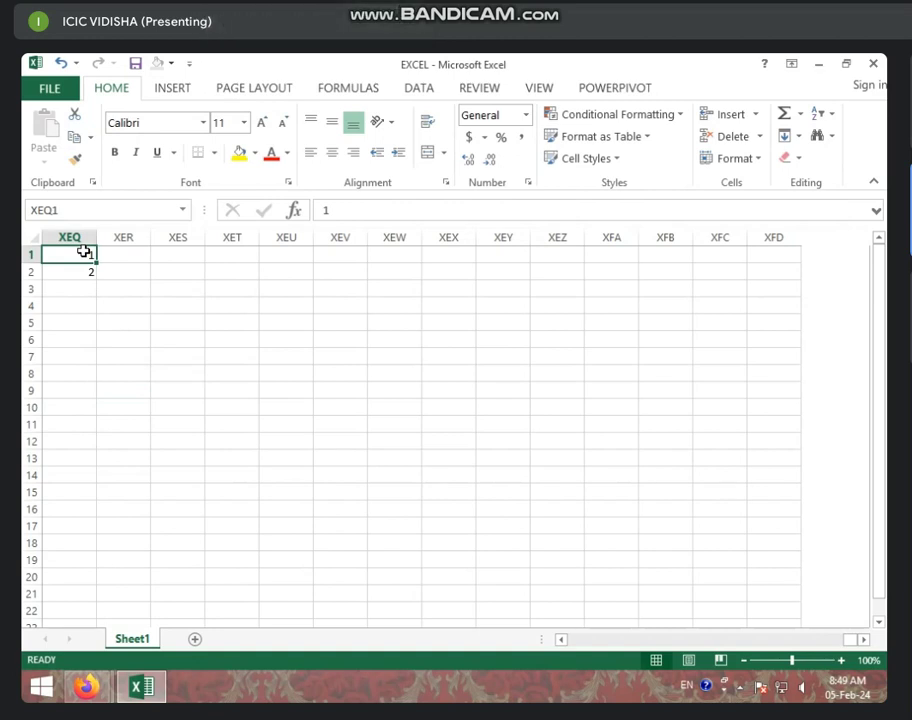
left_click_drag(78, 252, 78, 270)
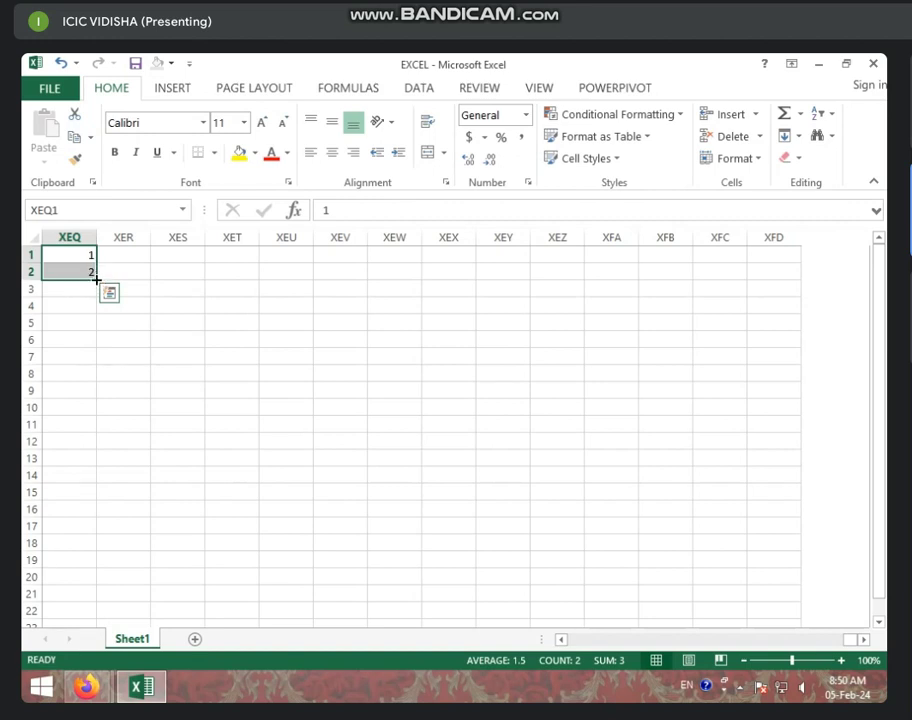
Fill the 1, 2 series down column XEQ to 21 in row 21.
left_click_drag(97, 280, 110, 598)
left_click(123, 530)
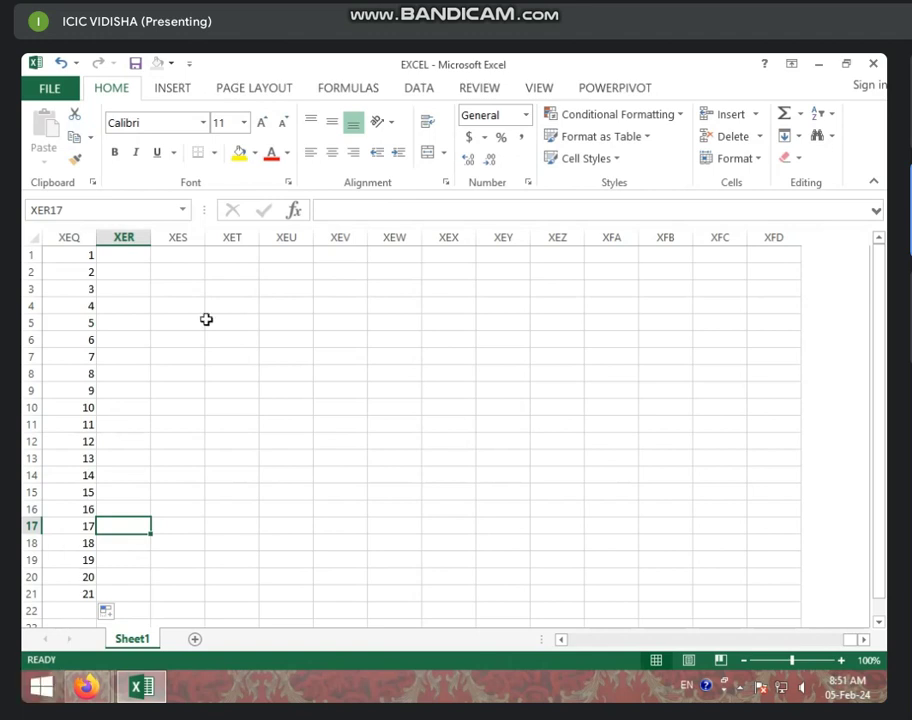
left_click(187, 270)
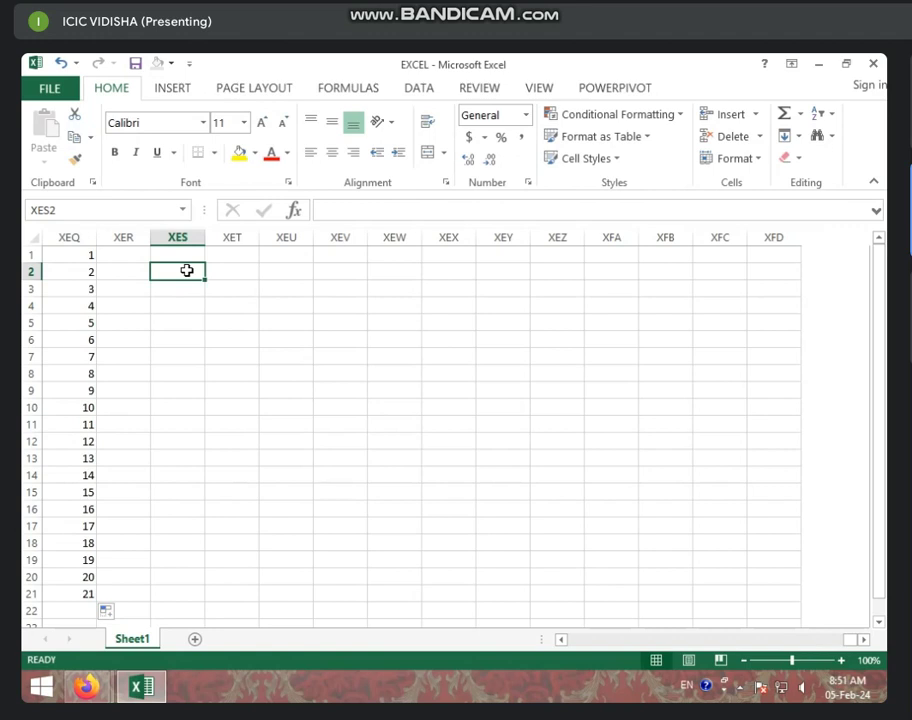
Enter 2 and 4 in XES2:XES3 and fill the series down to 20 in XES11.
type("2")
key("Return")
type("4")
left_click(200, 357)
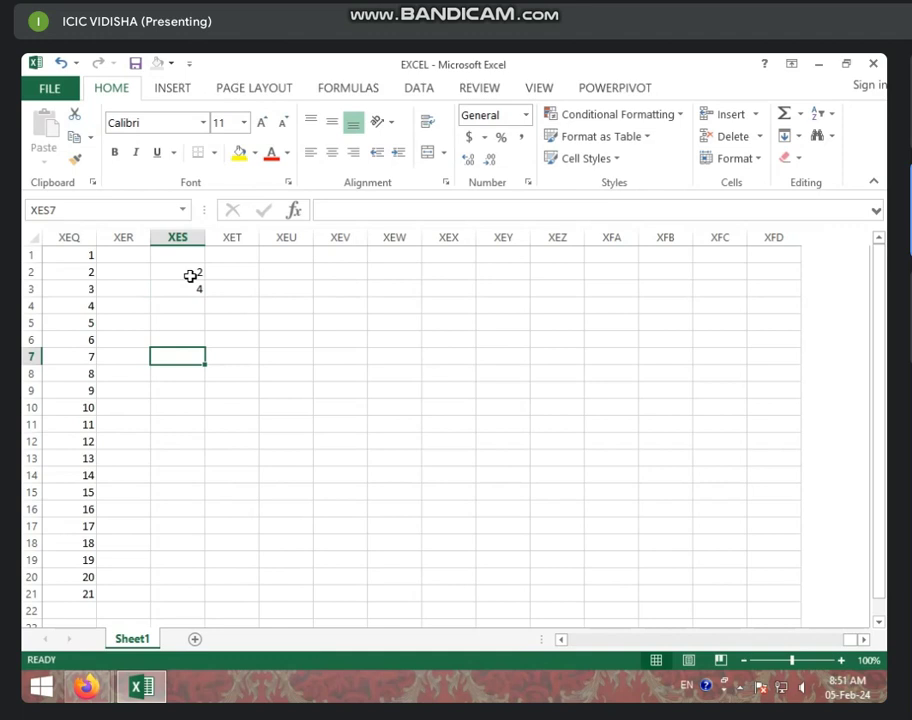
left_click(192, 270)
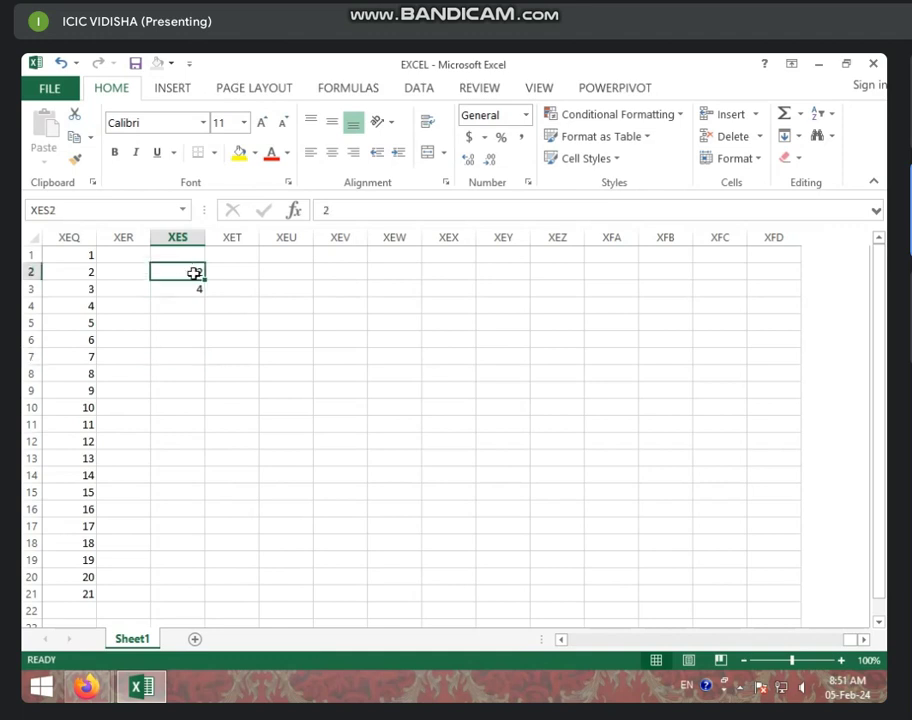
left_click_drag(194, 270, 194, 282)
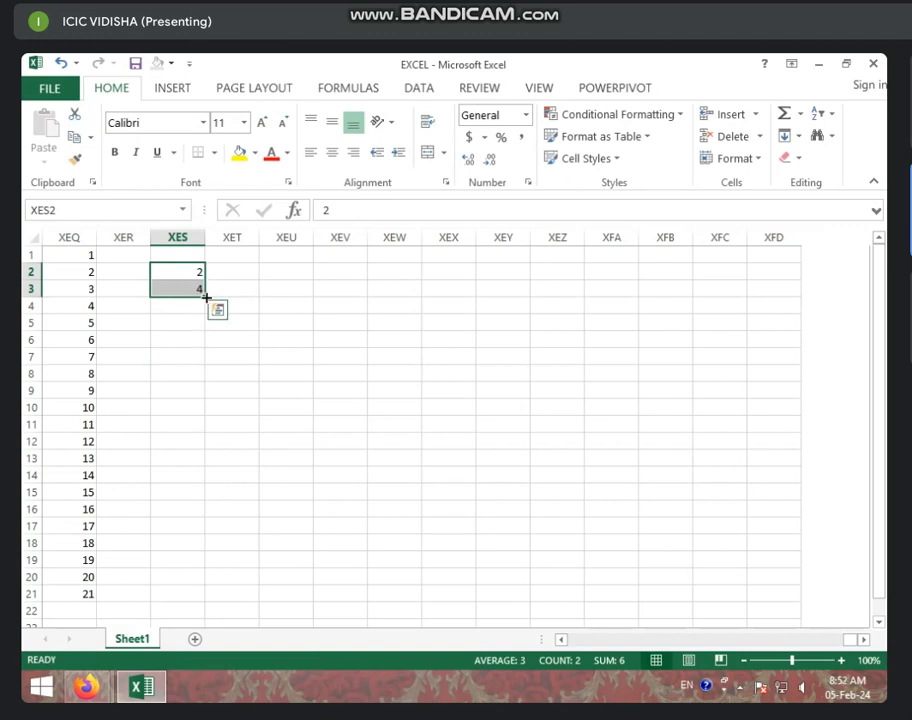
left_click_drag(206, 297, 240, 474)
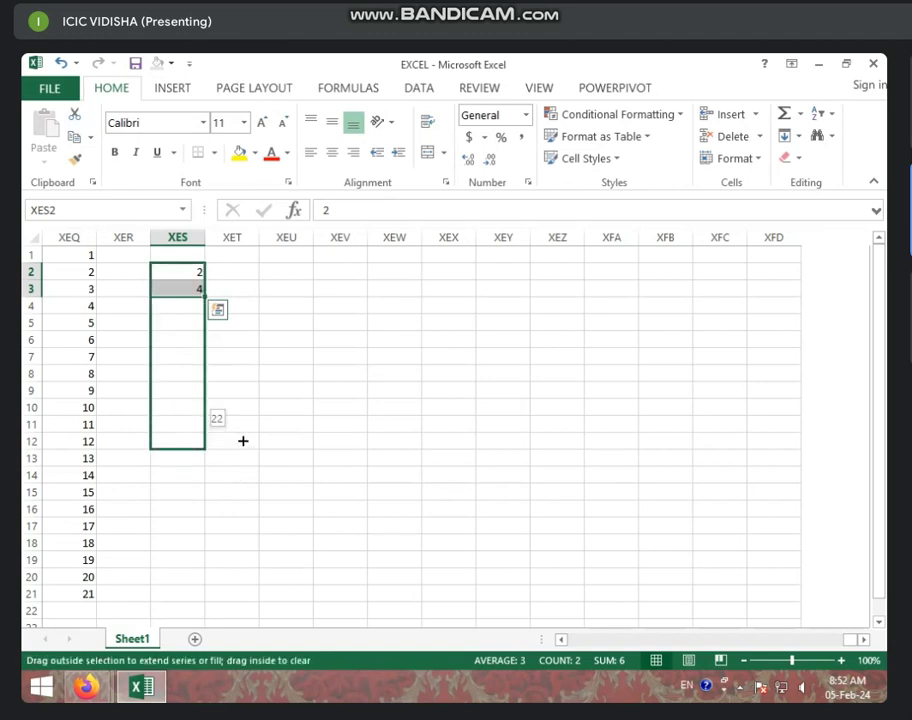
left_click_drag(240, 474, 240, 432)
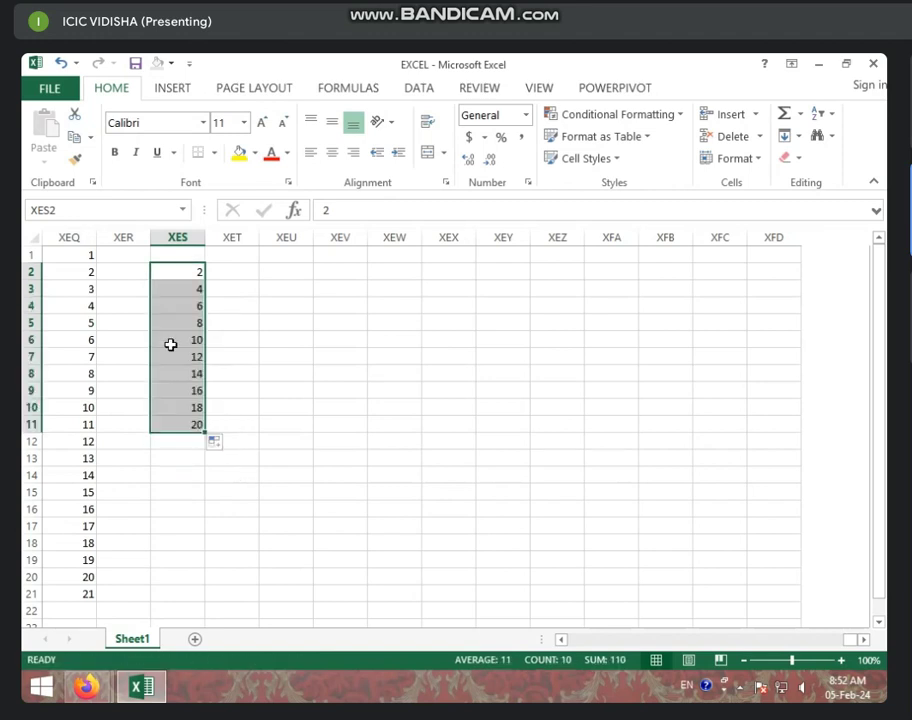
left_click(287, 389)
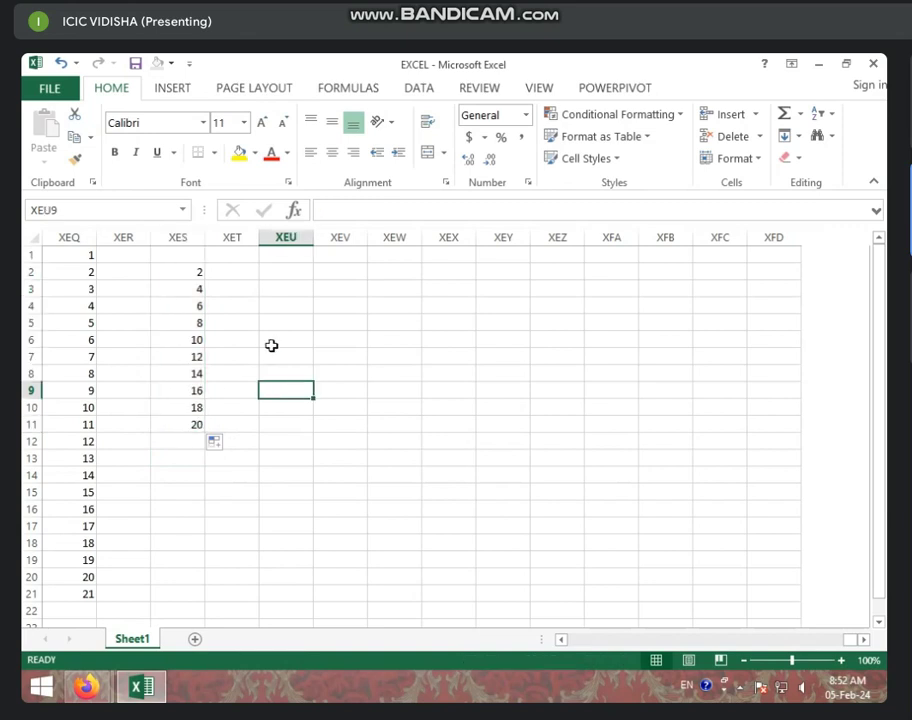
Enter 3 and 6 in XET2:XET3 and fill the series down to 30 in XET11.
left_click(243, 268)
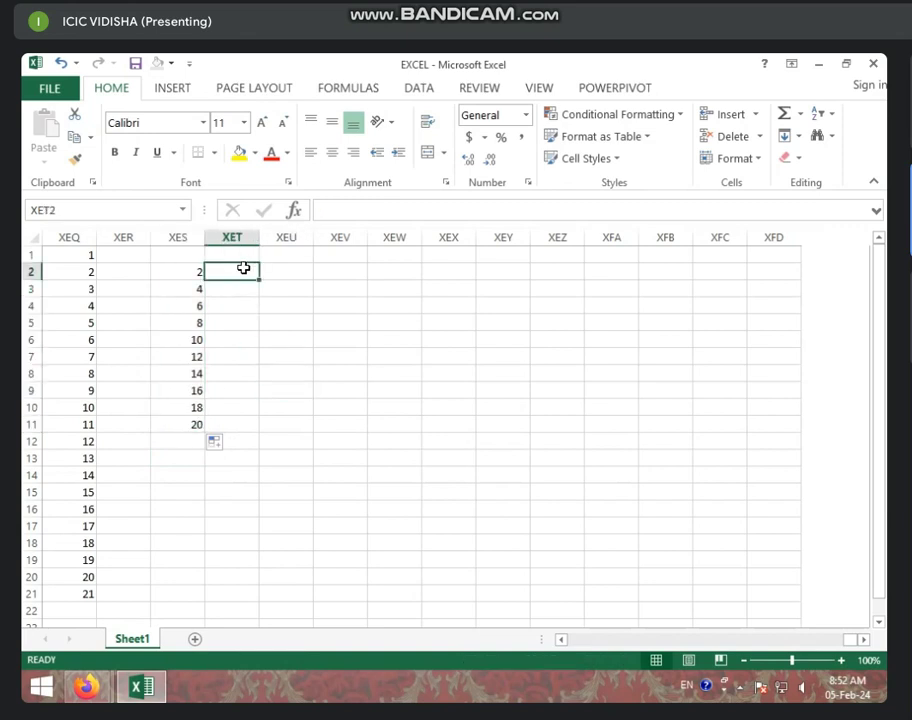
type("3")
key("Return")
type("6")
left_click(271, 375)
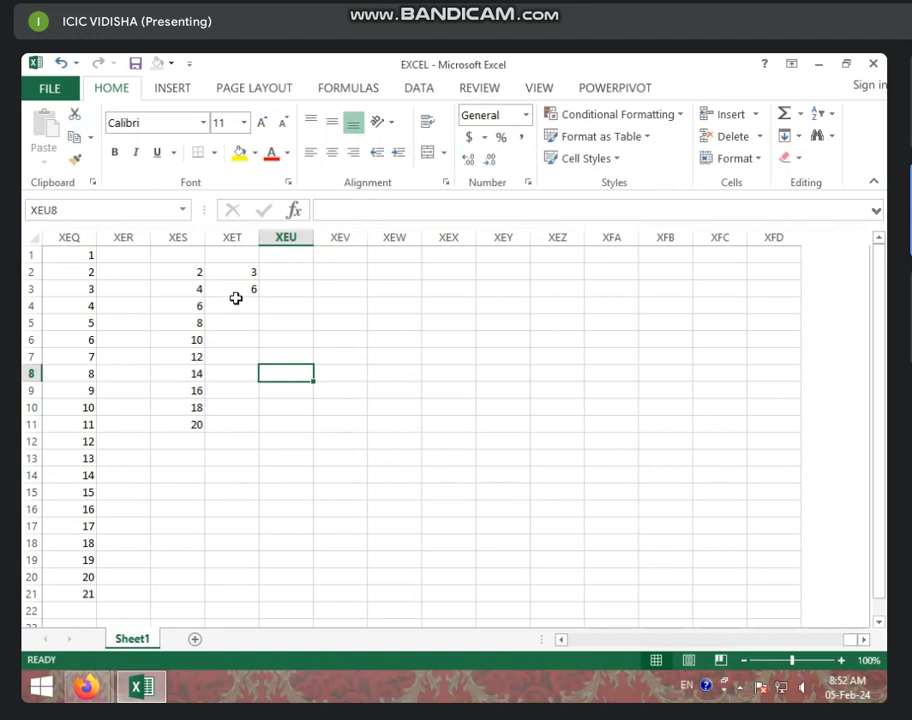
left_click_drag(238, 271, 240, 287)
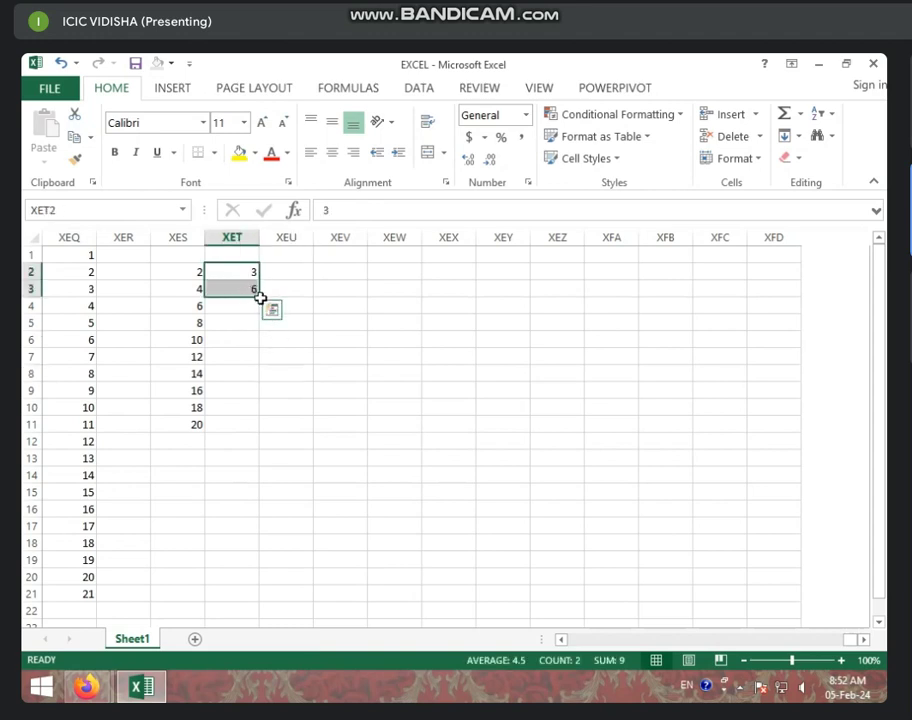
left_click_drag(259, 297, 260, 430)
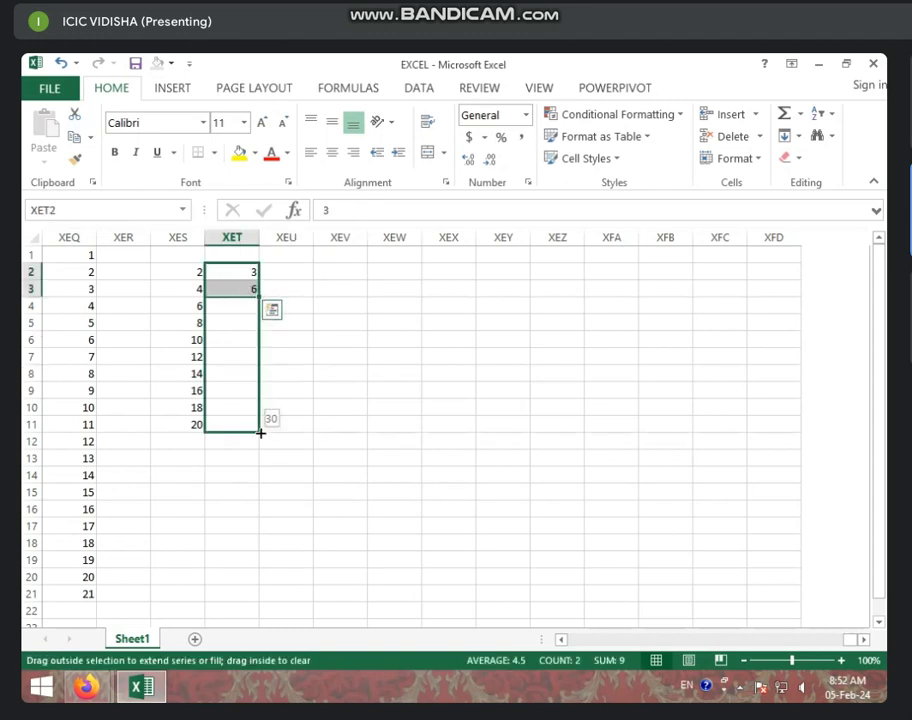
left_click(408, 478)
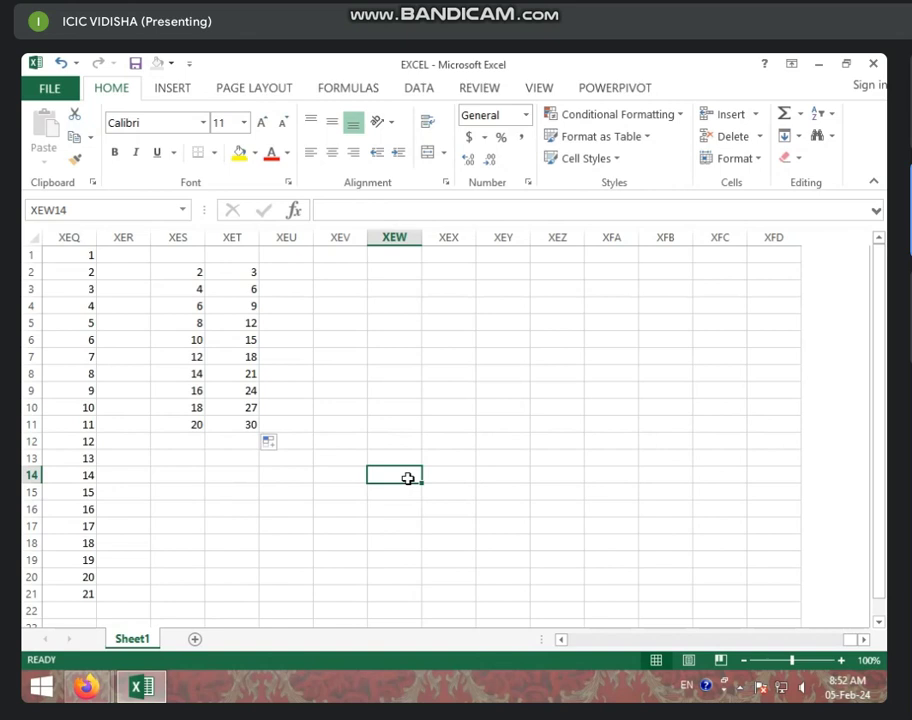
Select XES2:XET11 and fill it right through column XFD, creating the 4–13 times tables.
left_click(172, 269)
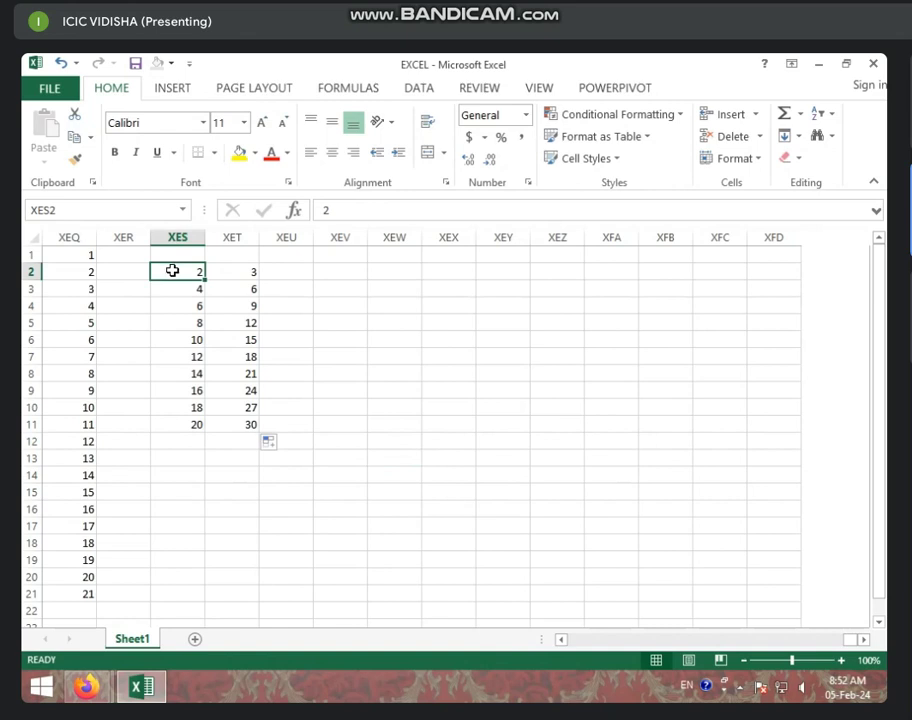
left_click_drag(172, 270, 256, 432)
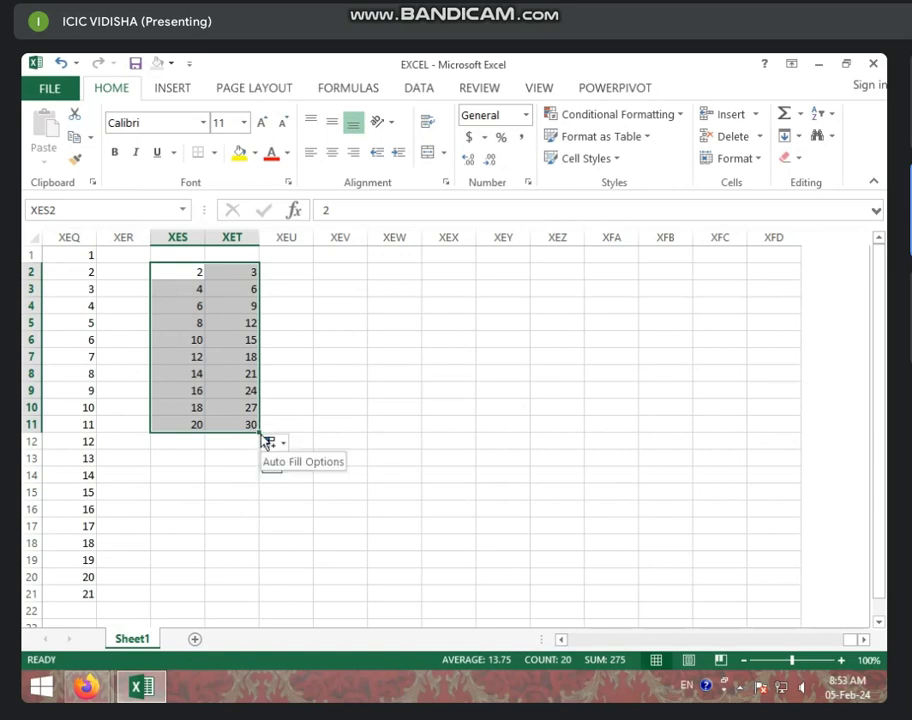
left_click_drag(260, 429, 808, 444)
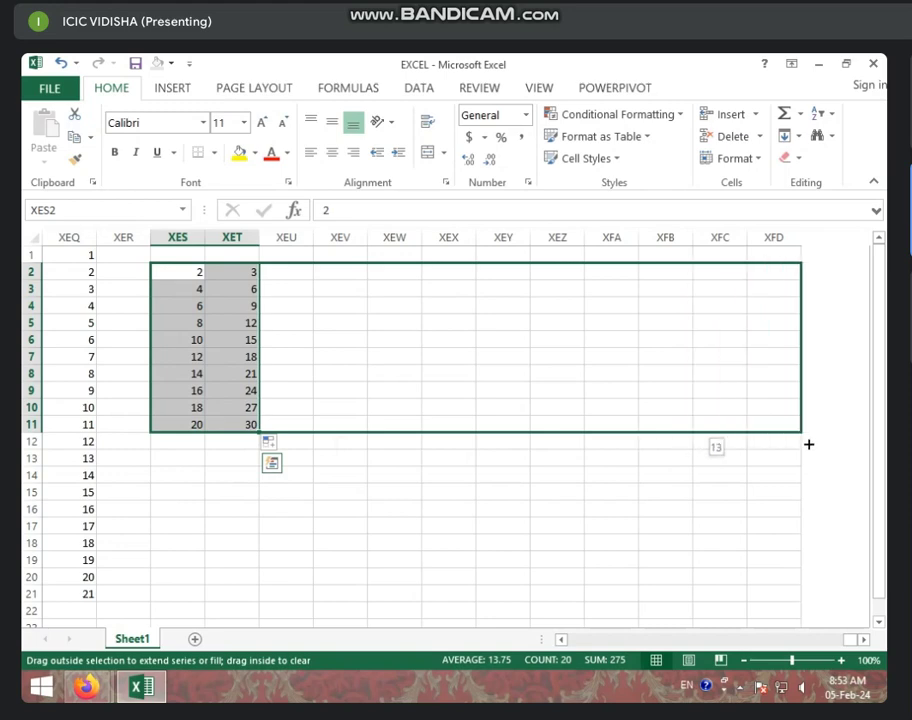
left_click_drag(808, 444, 808, 446)
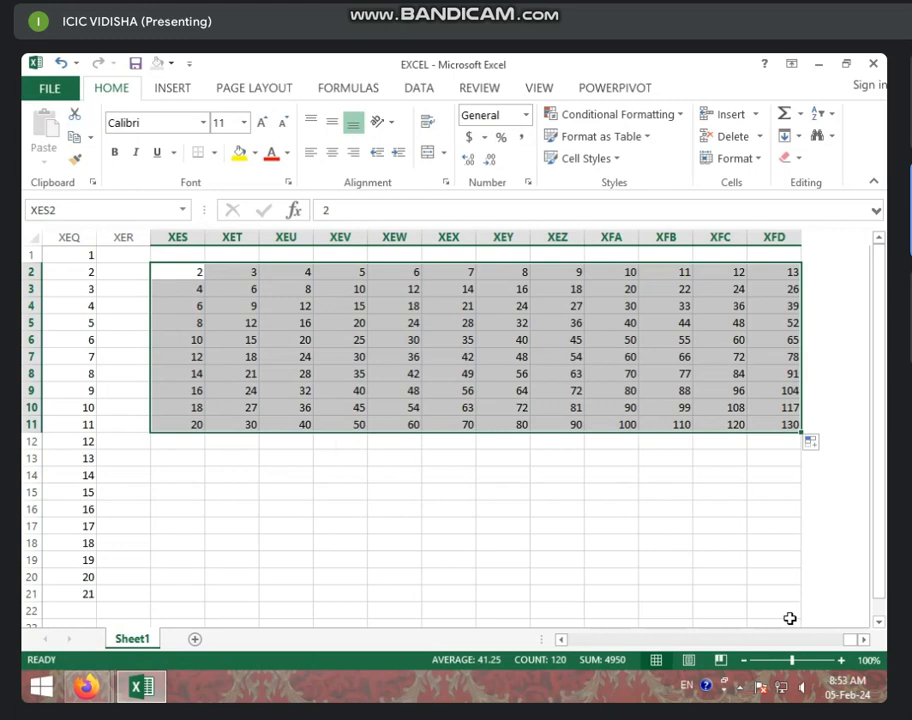
Clear the selections and scroll horizontally back to column A.
left_click(395, 424)
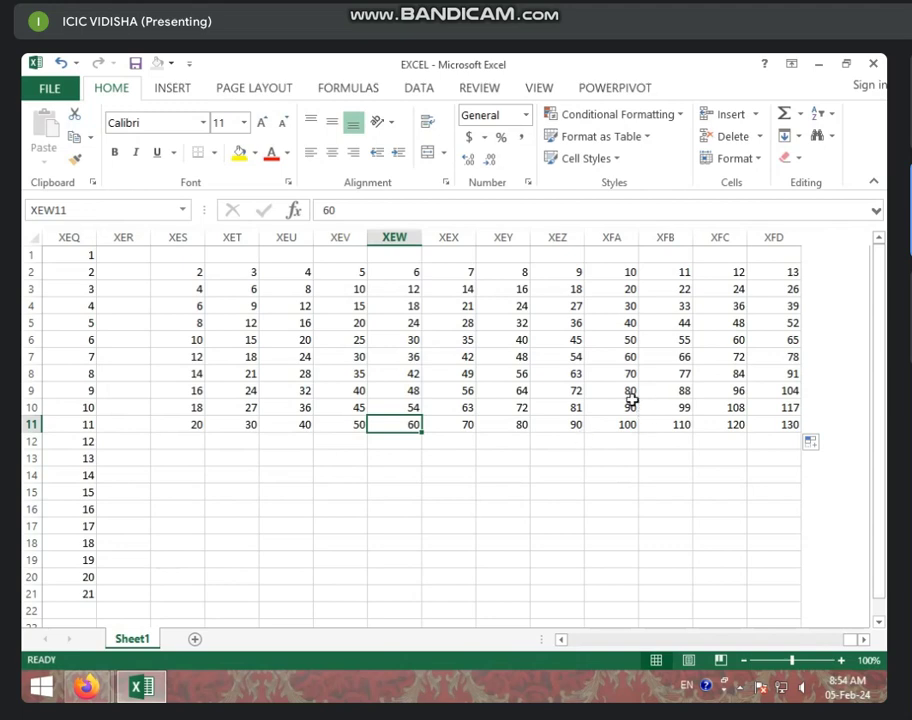
left_click_drag(80, 250, 884, 598)
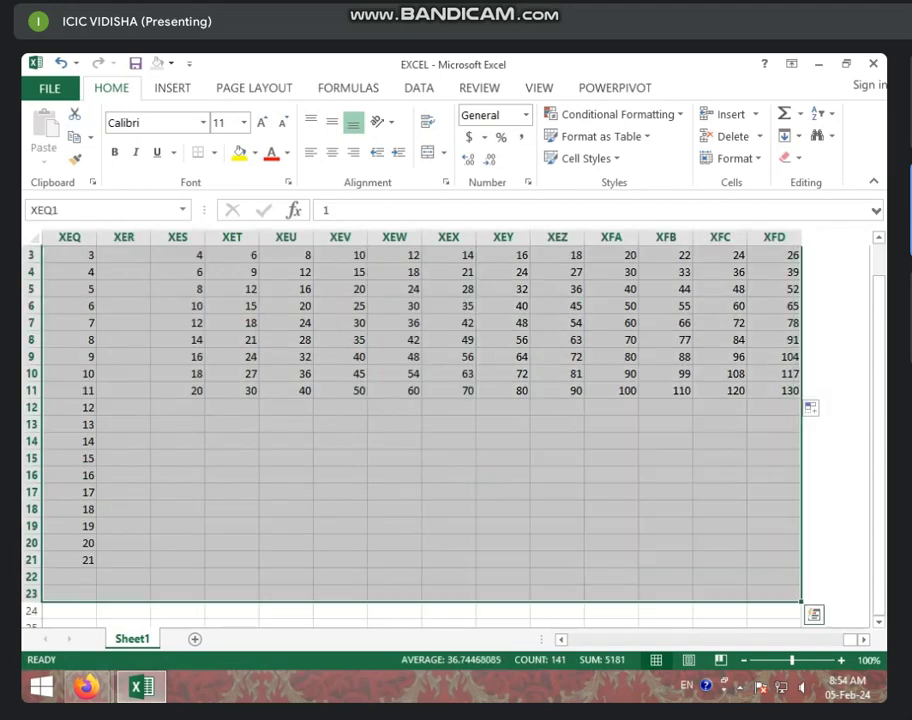
left_click(554, 457)
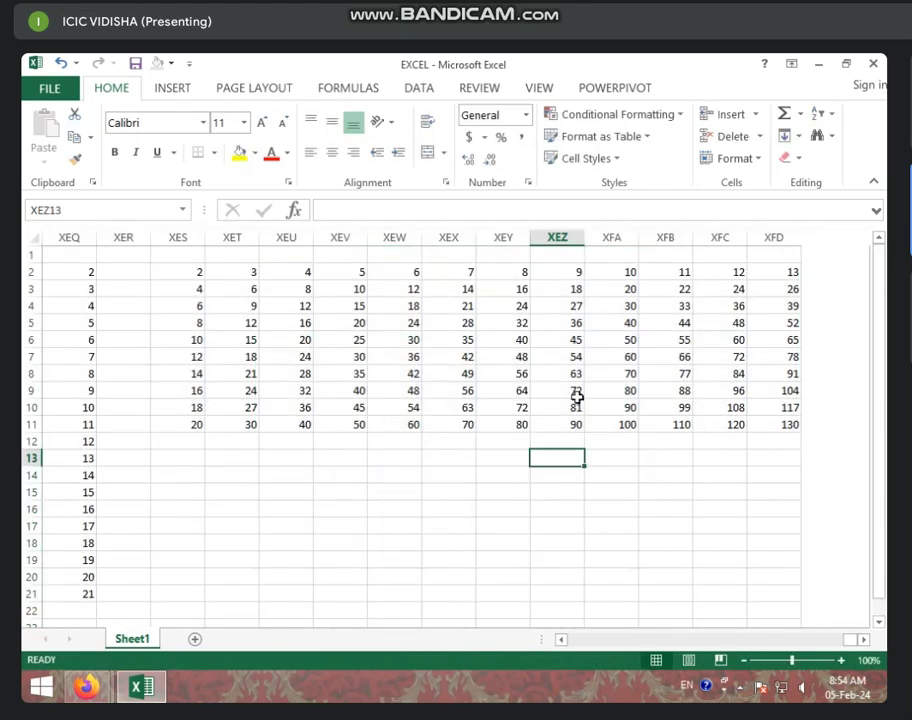
left_click(298, 508)
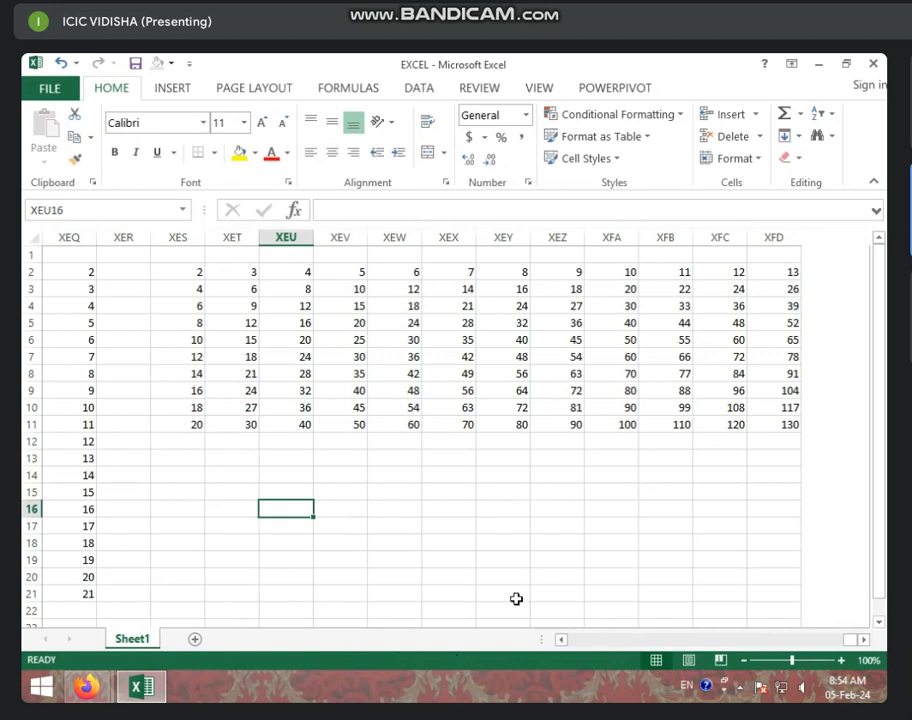
left_click(864, 640)
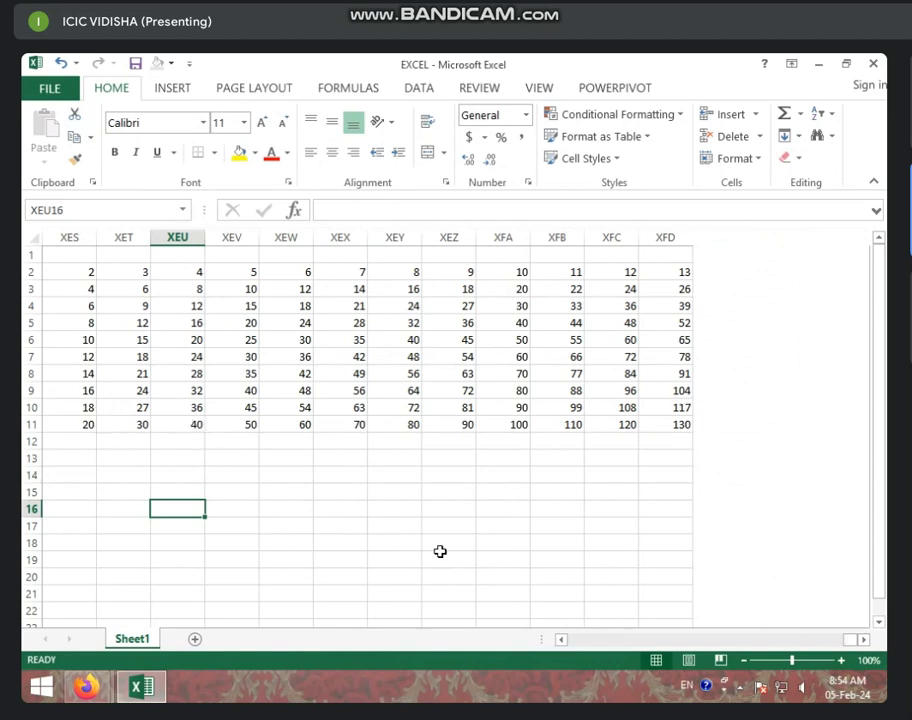
left_click(864, 640)
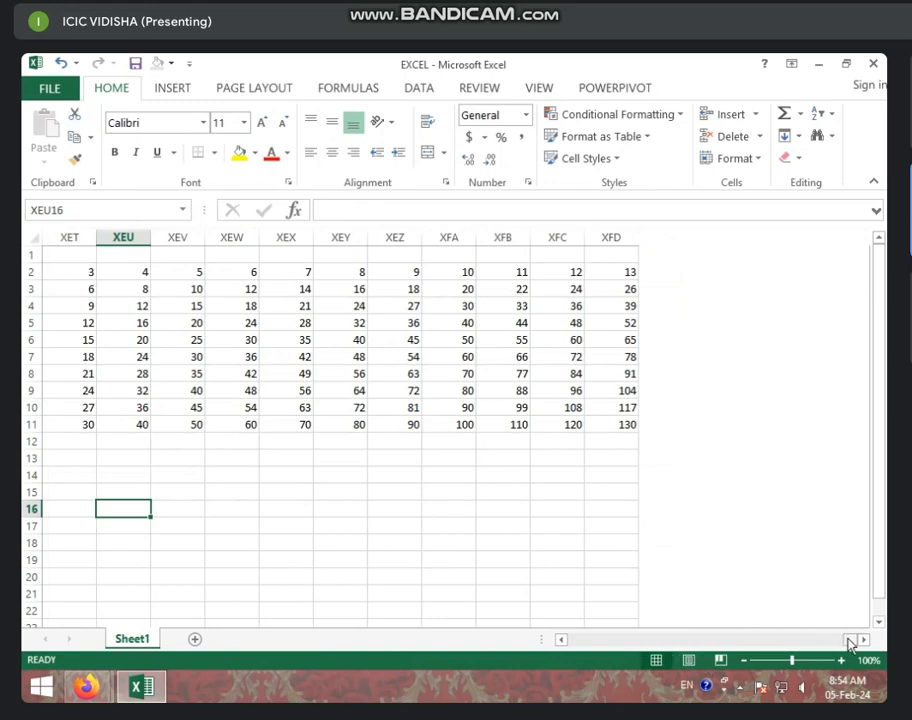
left_click_drag(849, 640, 530, 663)
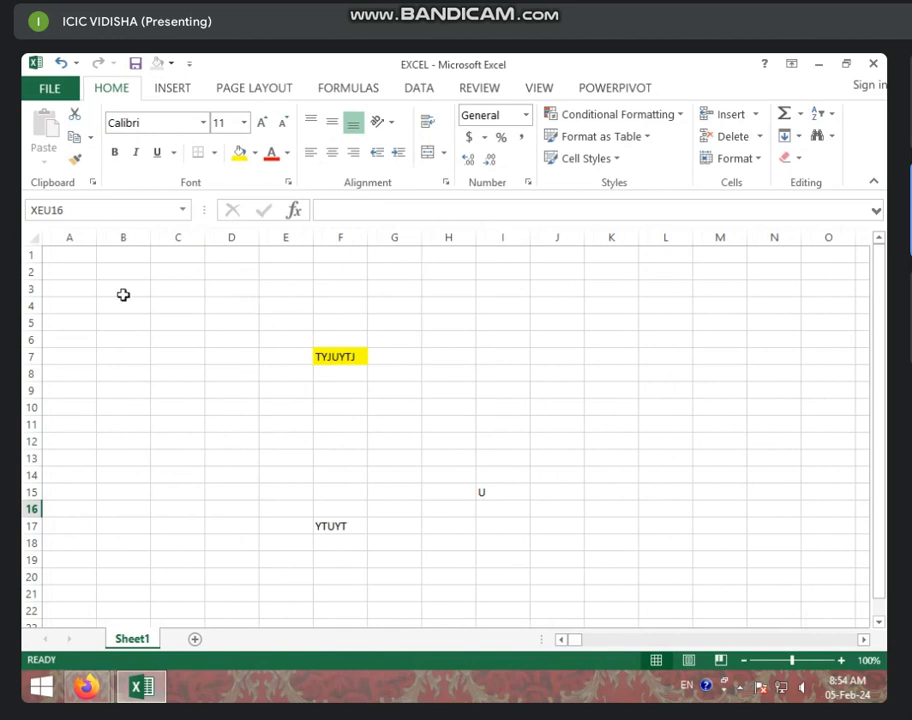
Enter 23, 5255, 8965, 5665, 65596, 528966 and 556565 across row 1.
left_click(88, 255)
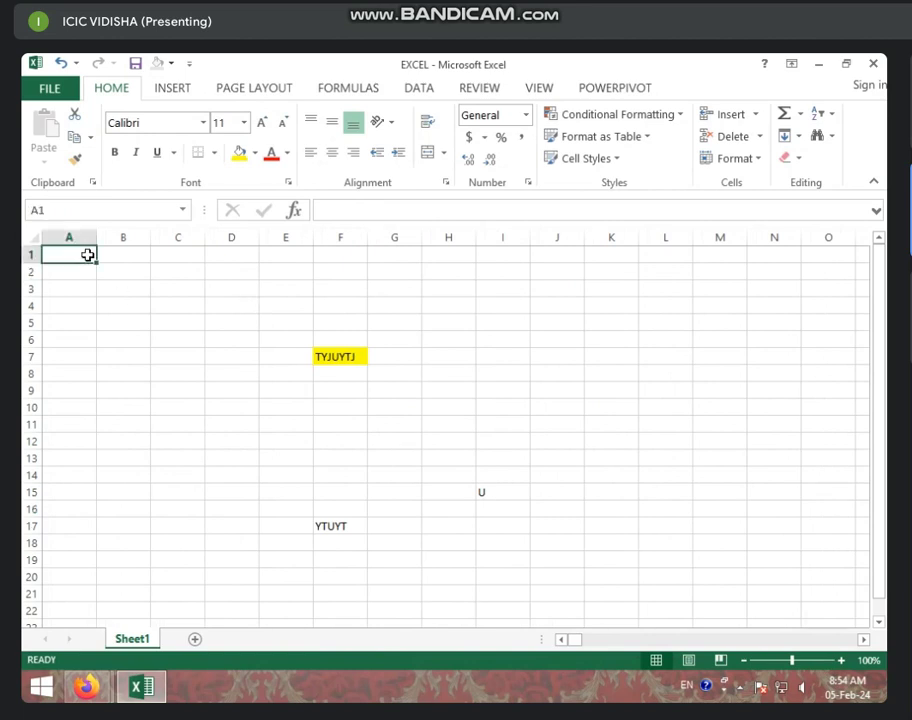
type("23")
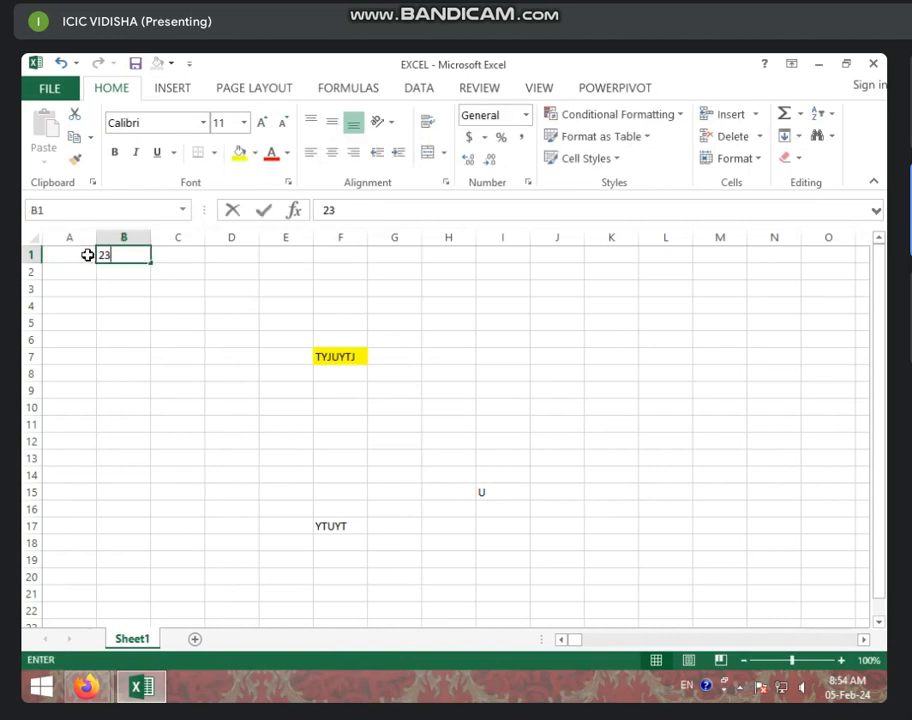
key("Tab")
type("5255")
key("Tab")
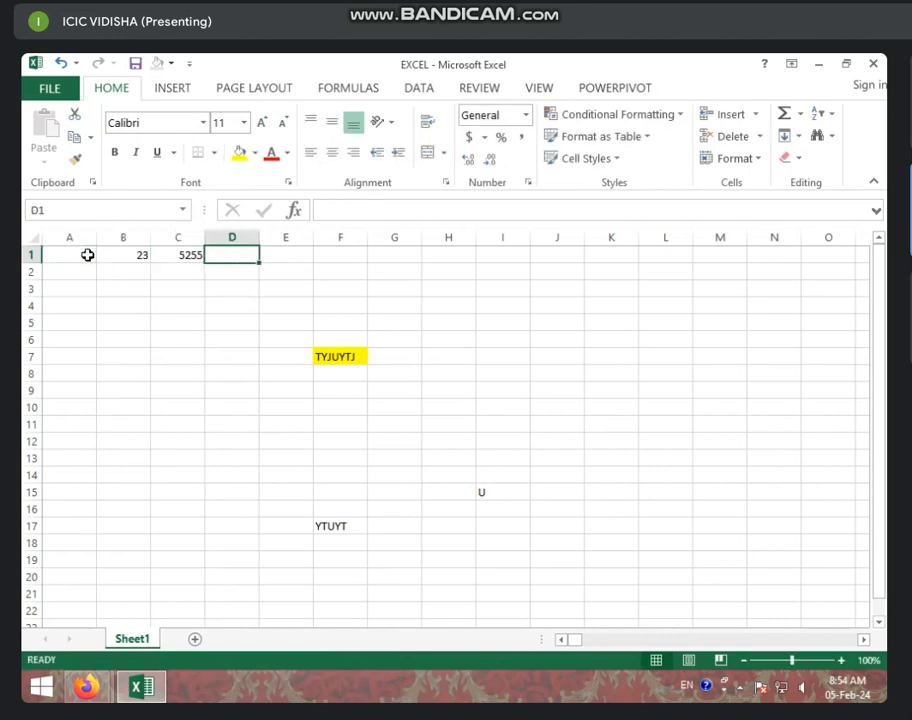
type("8965")
key("Tab")
type("5665")
key("Tab")
type("65596")
key("Tab")
type("528966")
key("Tab")
type("556565")
key("Tab")
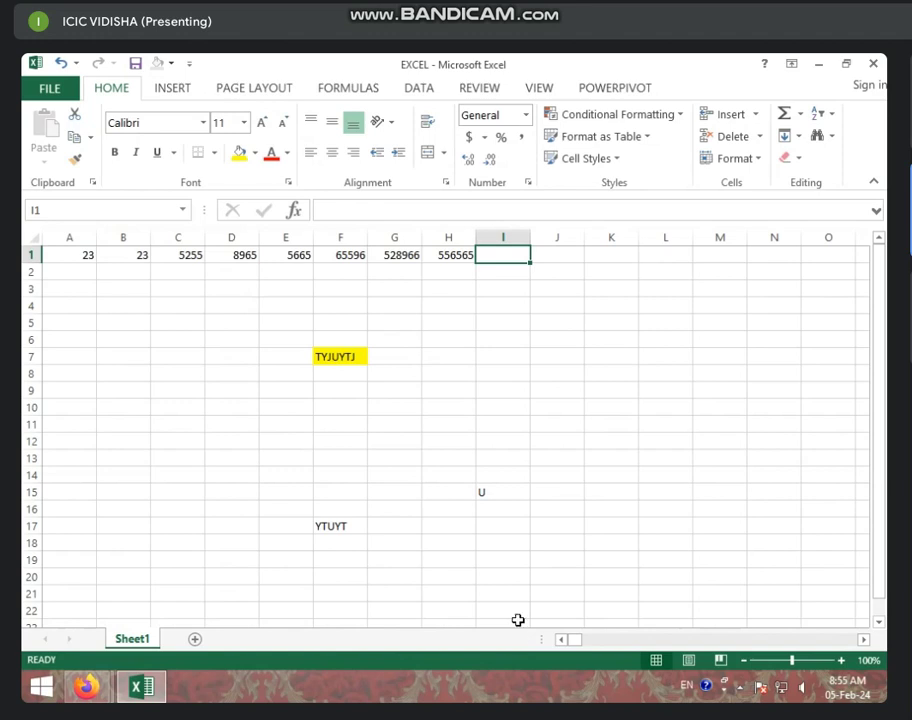
AutoSum A1:I1 so I1 holds =SUM(A1:H1) = 1171058, then check the formula.
left_click(86, 255)
left_click_drag(86, 255, 503, 254)
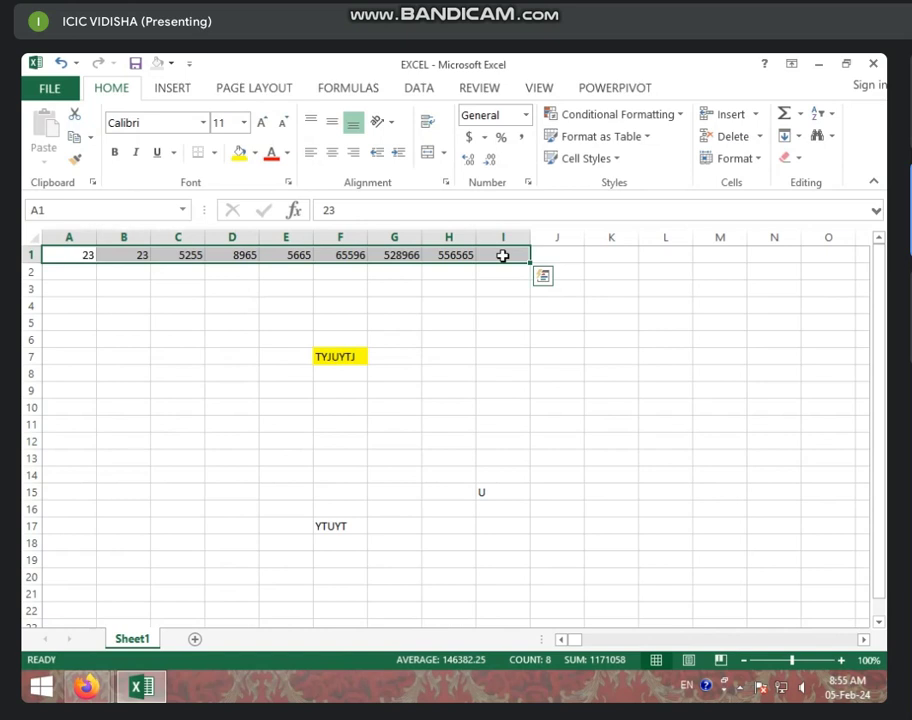
left_click(787, 117)
left_click(503, 339)
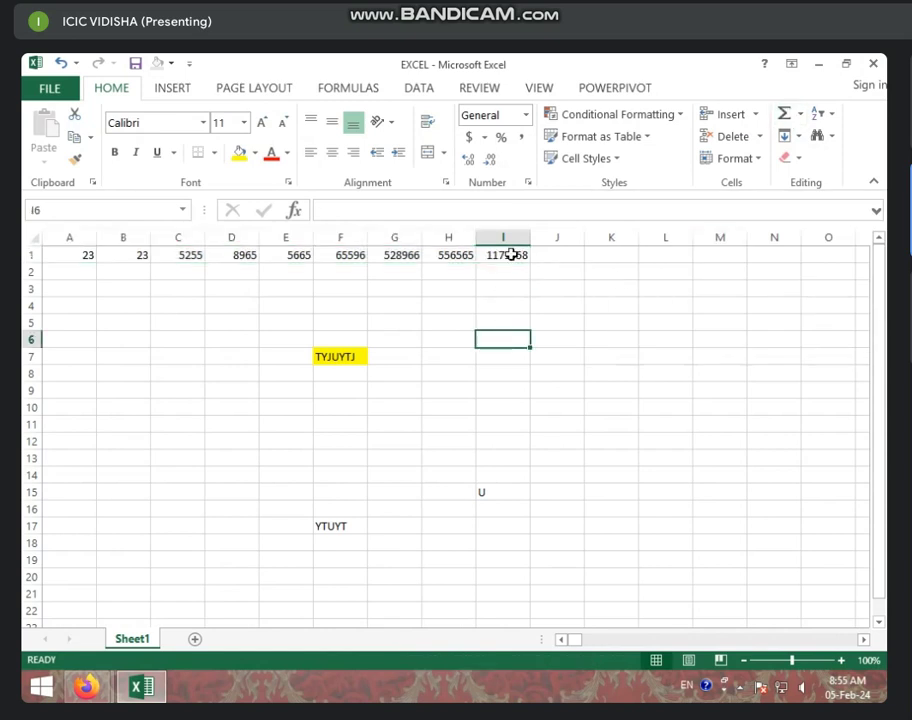
left_click(511, 255)
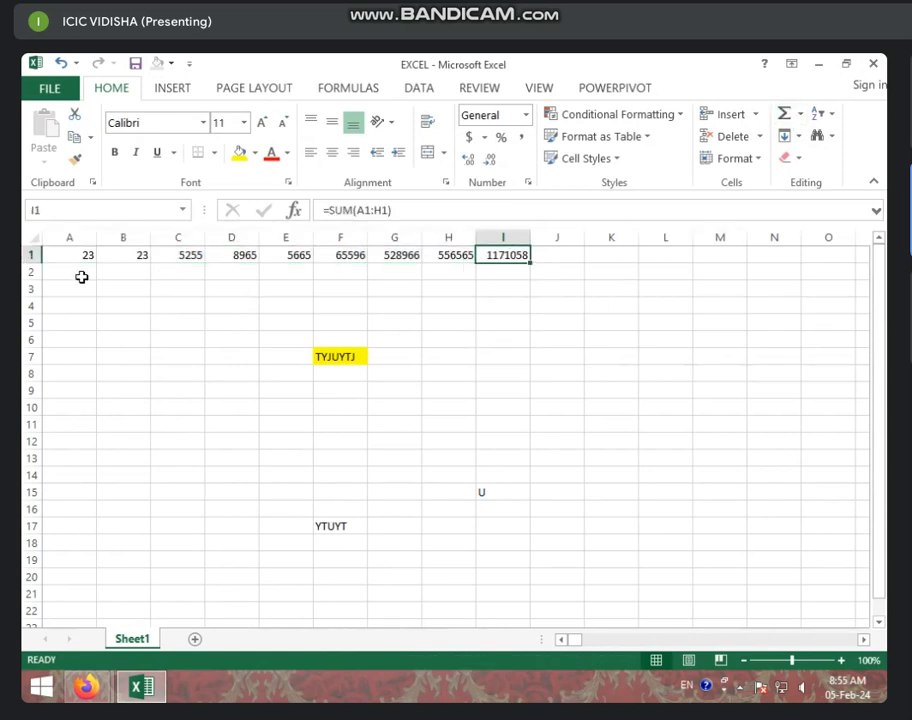
left_click(55, 337)
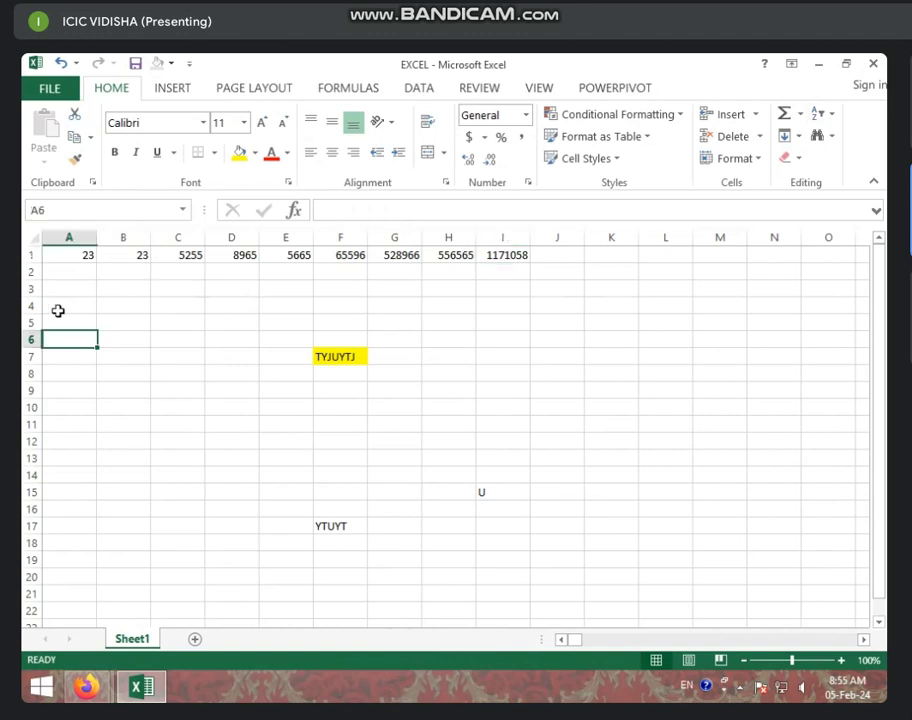
left_click(75, 255)
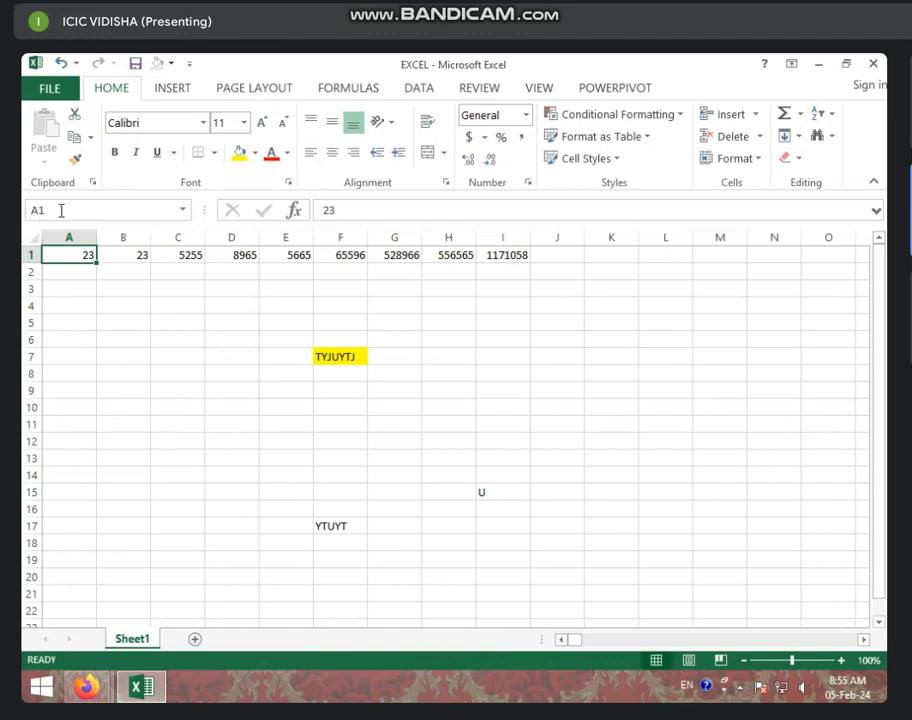
Enter =2+6546565+654646 in C8, removing a stray C97 reference, giving 7201213.
left_click(180, 372)
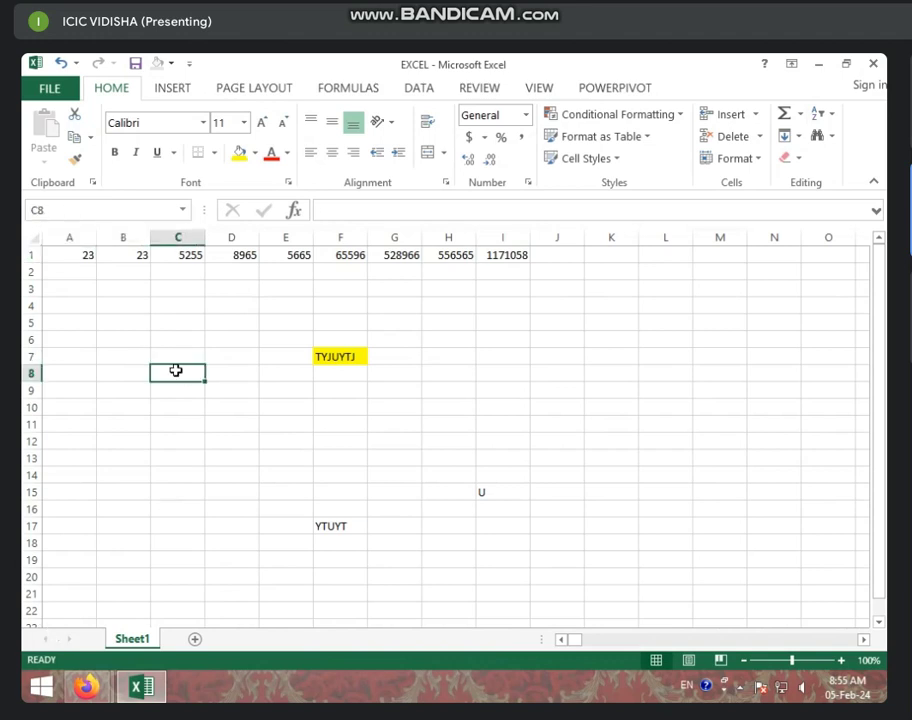
type("2")
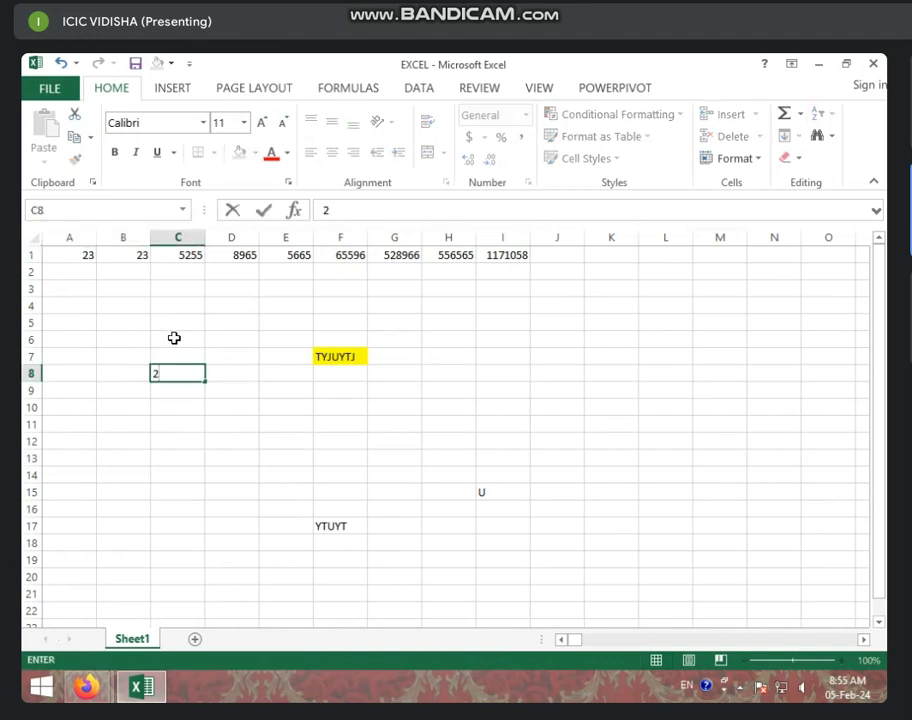
key("BackSpace")
type("=")
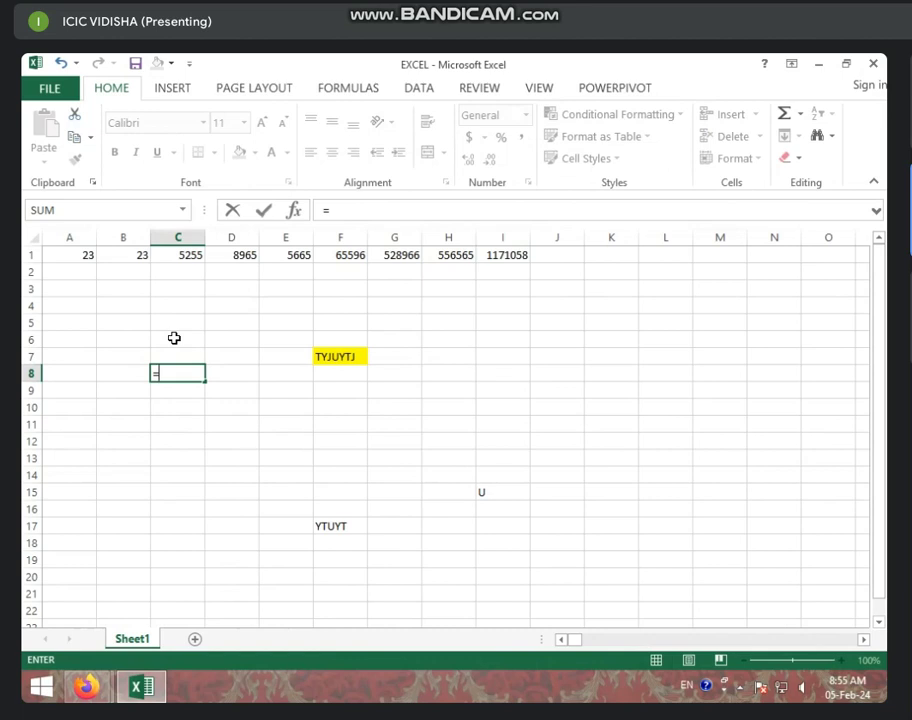
type("2+")
key("Down")
type("7+6546565+65464")
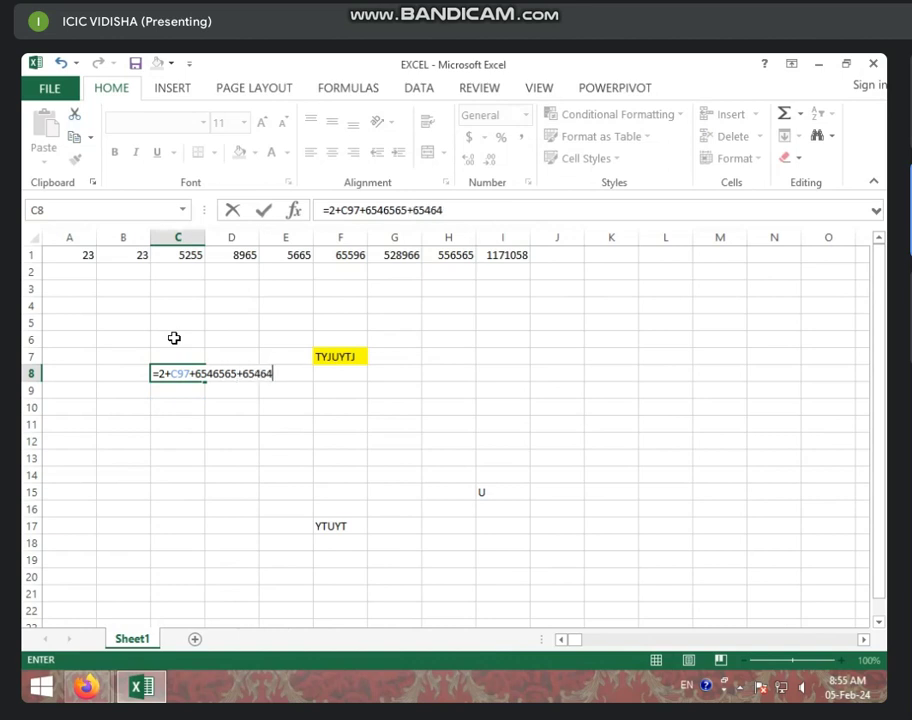
type("6")
left_click(191, 373)
key("BackSpace")
key("BackSpace")
key("BackSpace")
key("Return")
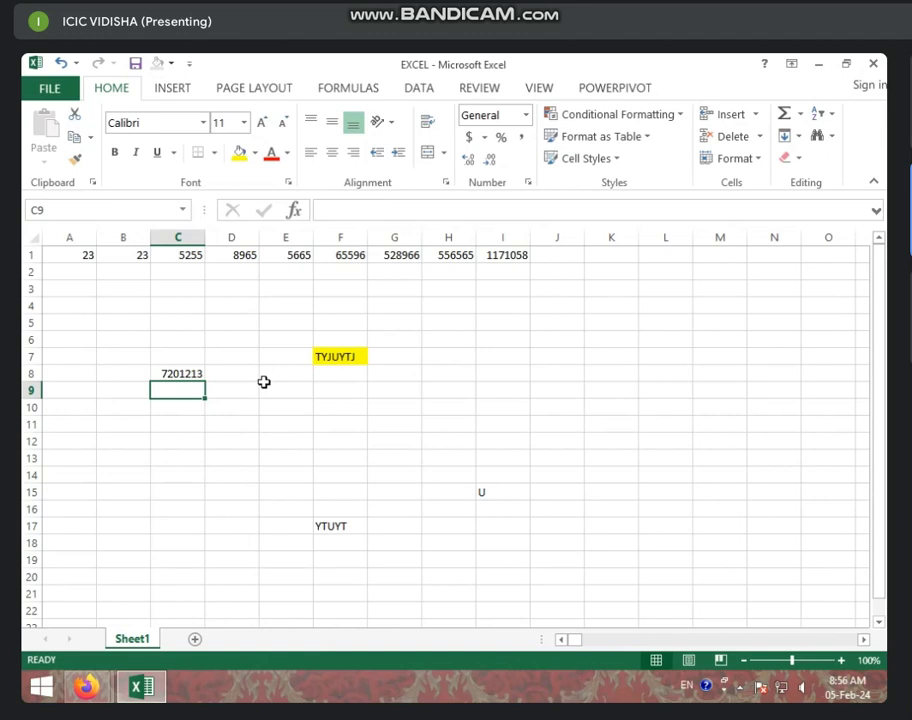
Replace B1's 23 with 96 so the I1 total becomes 1171131.
left_click(143, 257)
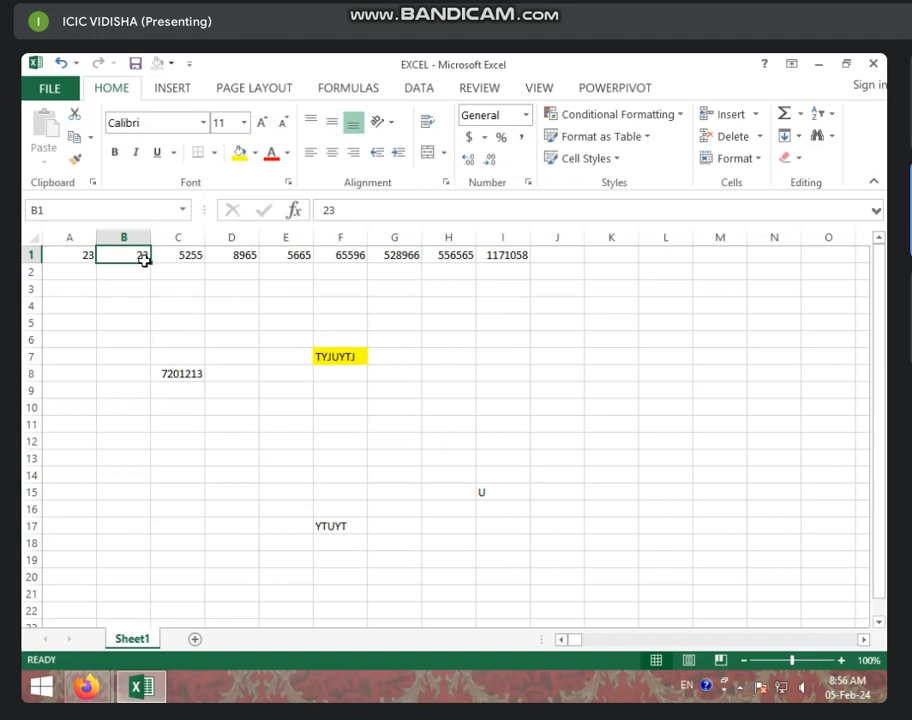
type("96")
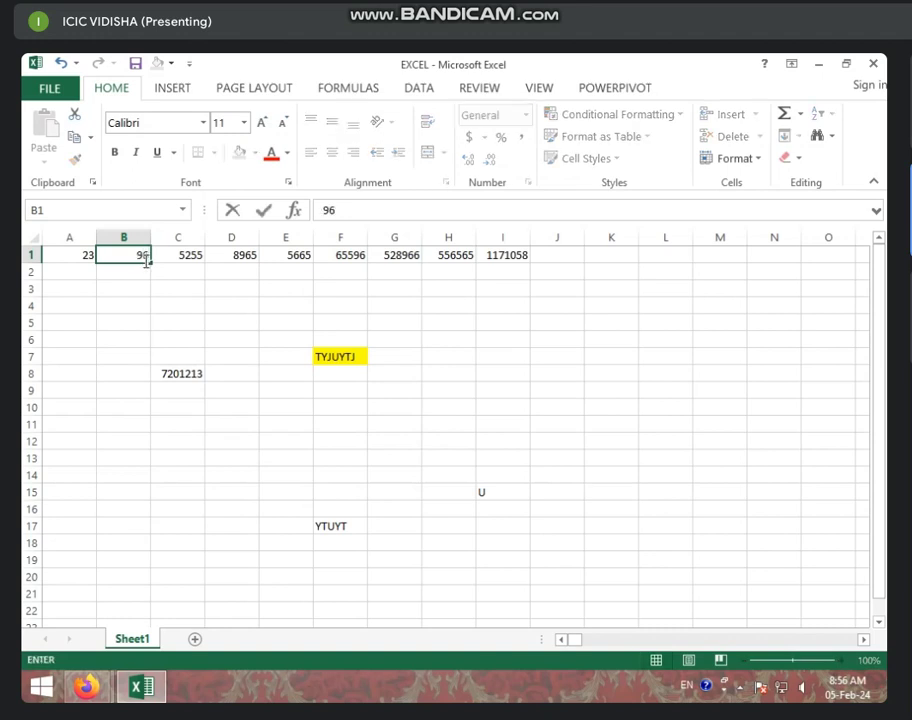
key("Return")
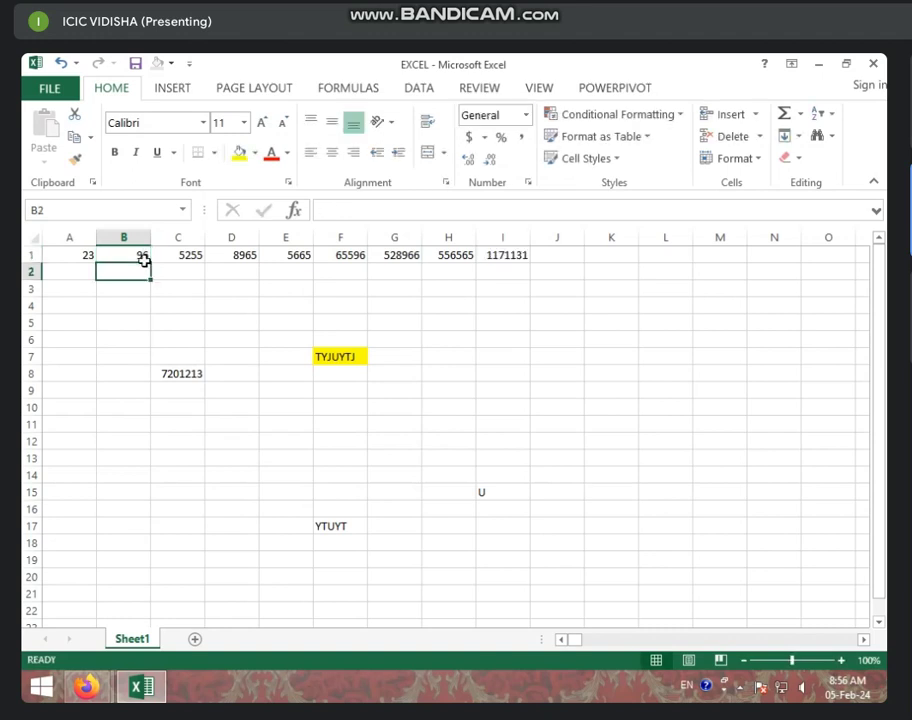